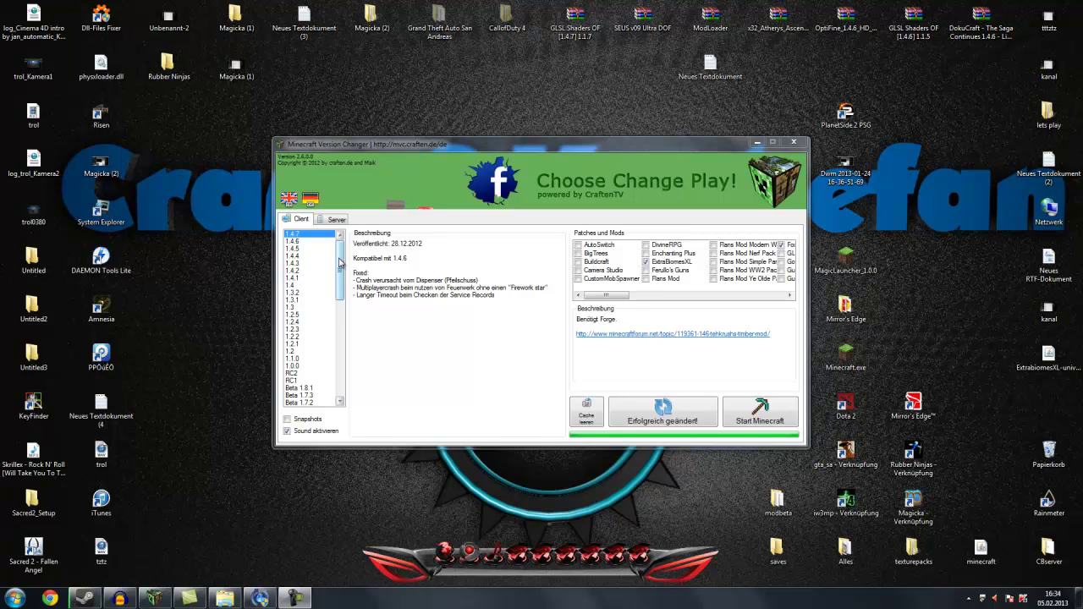
Step: Deselect the ExtraBiomesXL, Forge, MAtmos, Rei's Minimap and PortalGun v2 mods for Minecraft version 1.4.7
{"action": "mouse_move", "coordinate": [339, 264]}
{"action": "left_mouse_down"}
{"action": "mouse_move", "coordinate": [339, 373]}
{"action": "mouse_move", "coordinate": [342, 256]}
{"action": "left_mouse_up"}
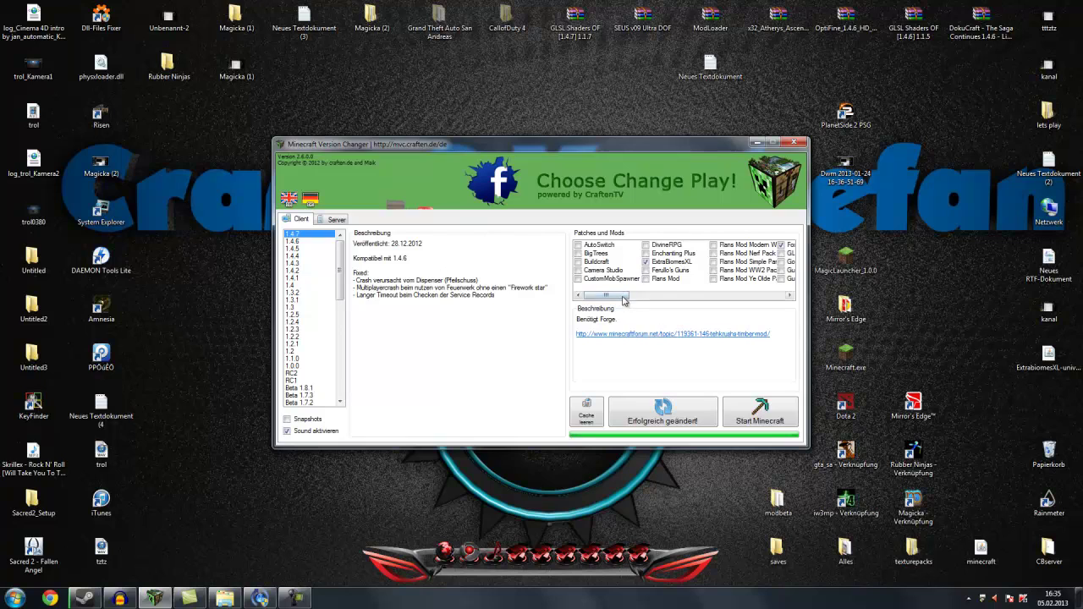
{"action": "left_click_drag", "start_coordinate": [598, 296], "coordinate": [772, 296]}
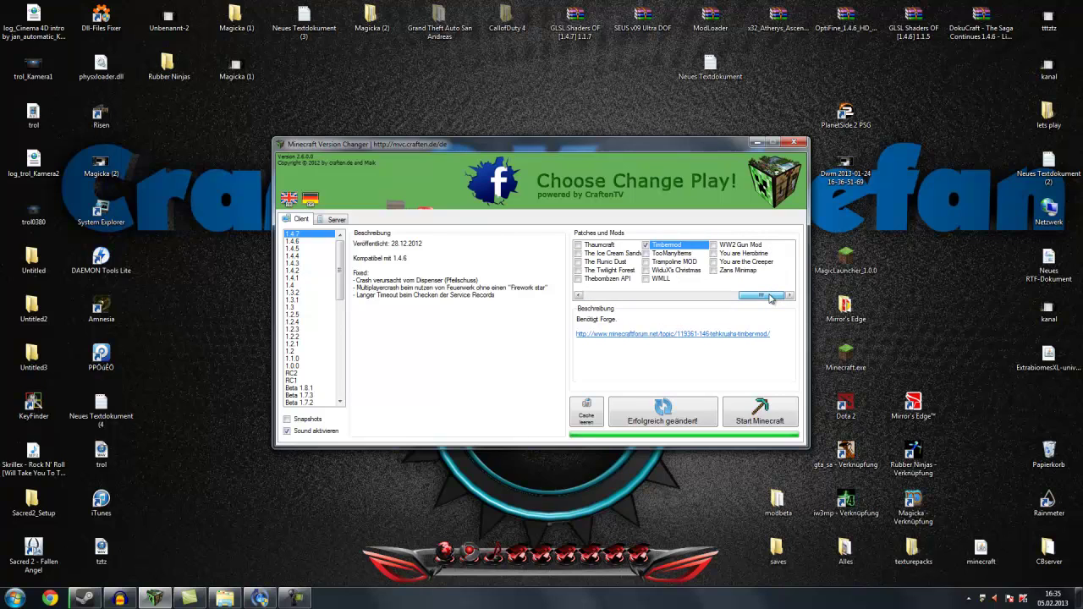
{"action": "left_click_drag", "start_coordinate": [770, 298], "coordinate": [574, 306]}
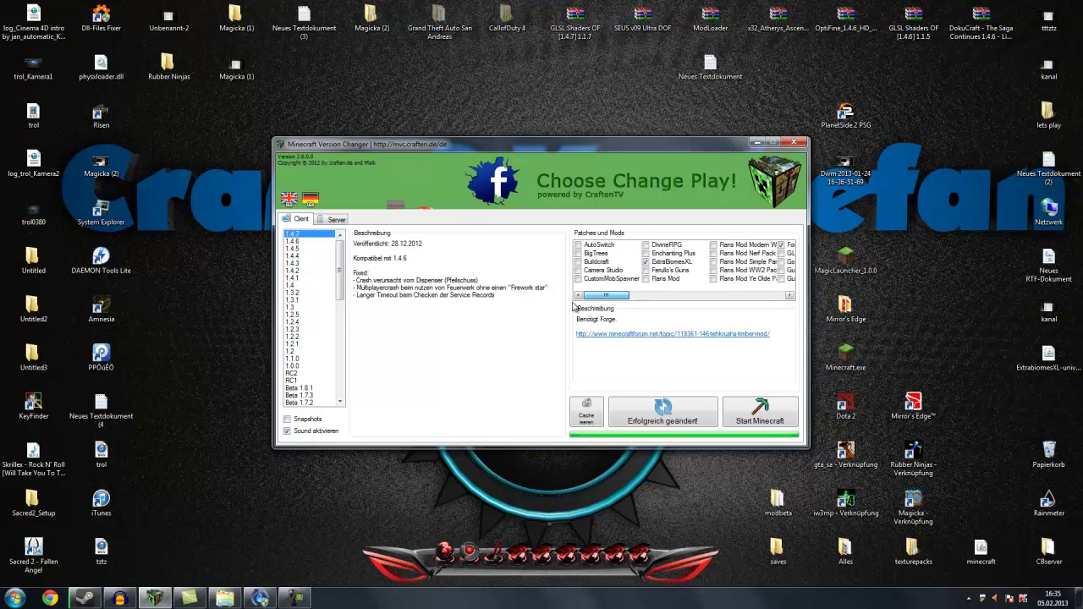
{"action": "left_click", "coordinate": [653, 261]}
{"action": "left_click_drag", "start_coordinate": [605, 296], "coordinate": [636, 295]}
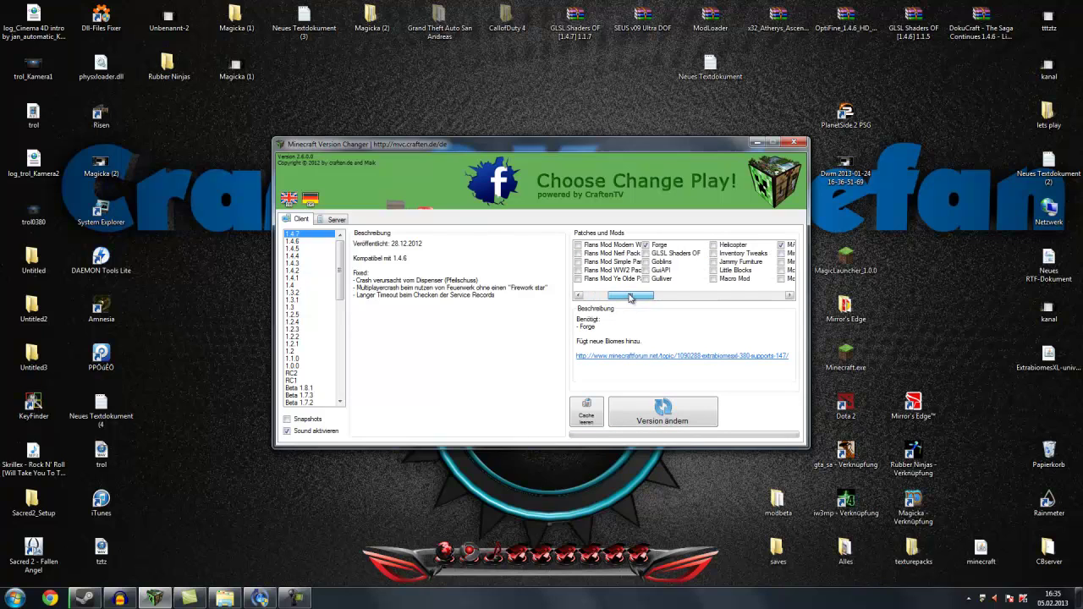
{"action": "left_click", "coordinate": [649, 247]}
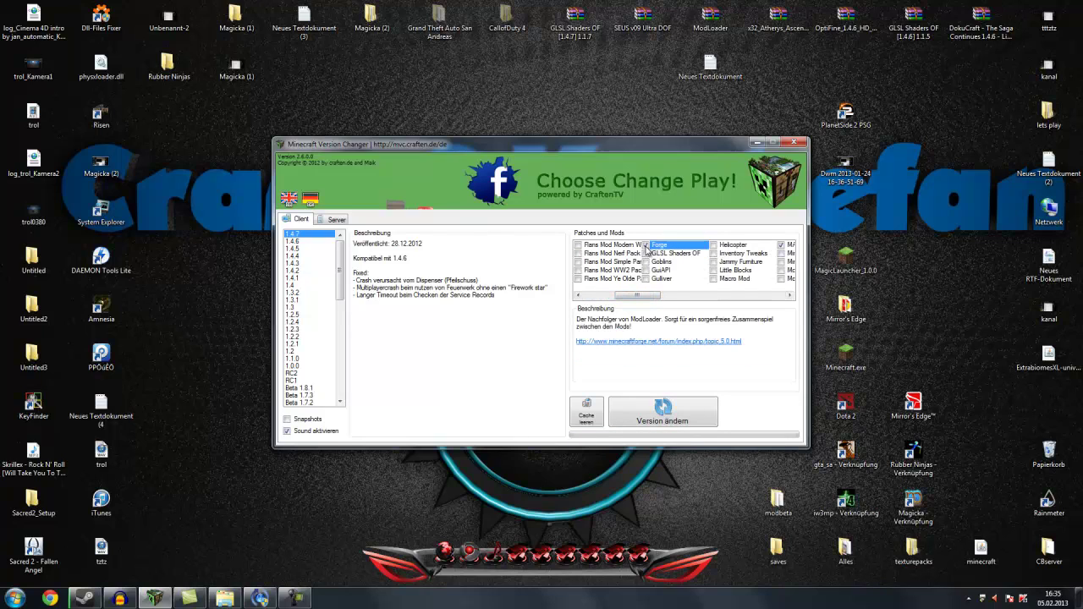
{"action": "left_click_drag", "start_coordinate": [636, 296], "coordinate": [699, 296]}
{"action": "left_click", "coordinate": [654, 246]}
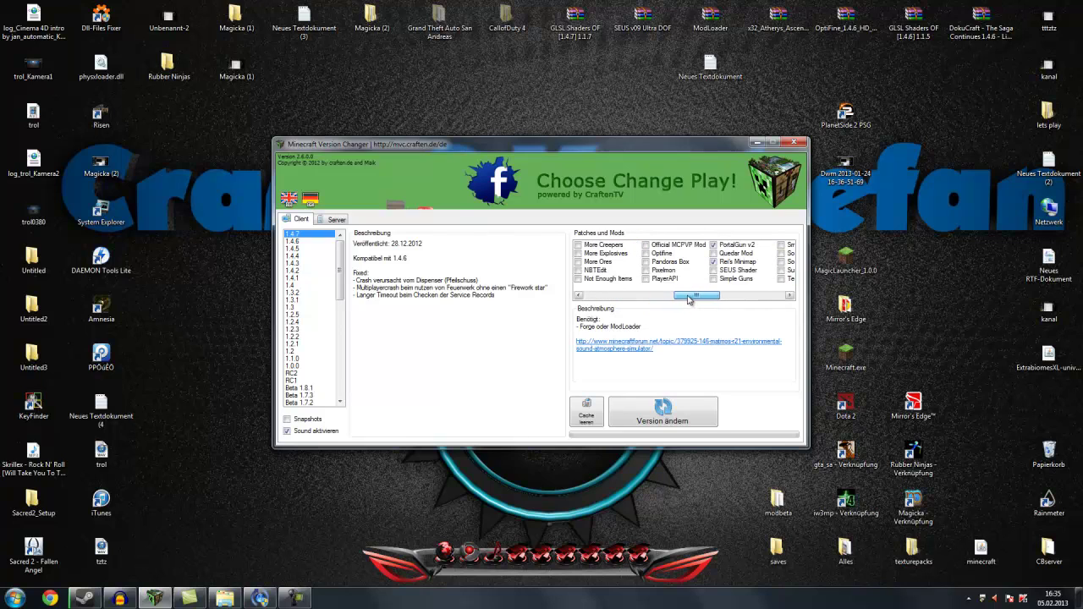
{"action": "left_click", "coordinate": [715, 262]}
{"action": "left_click", "coordinate": [715, 244]}
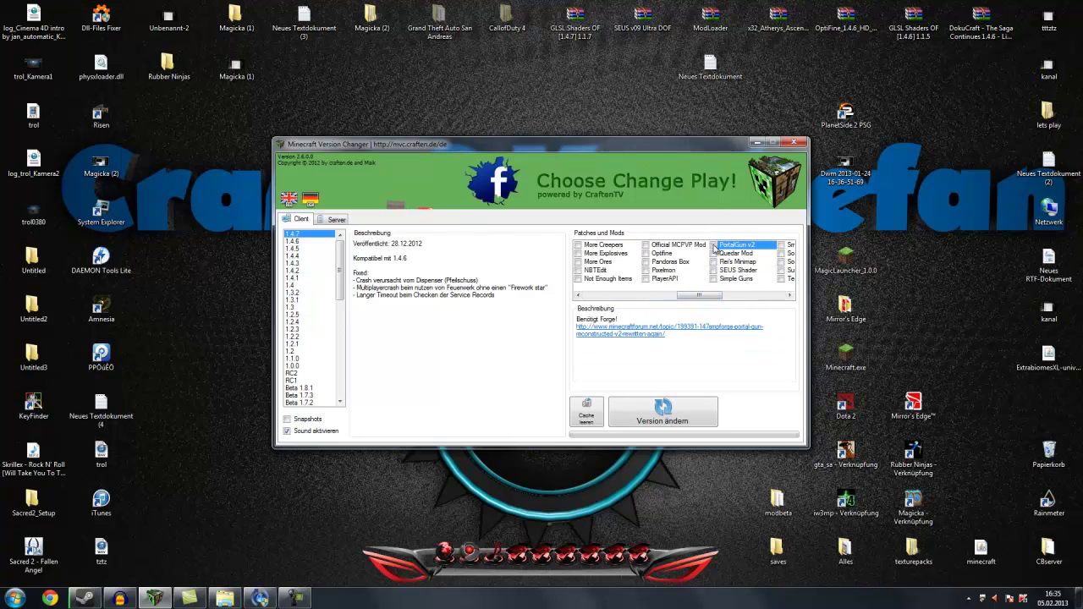
Step: Deselect Timbermod and apply the version change so Minecraft 1.4.7 is installed without mods
{"action": "left_click_drag", "start_coordinate": [714, 298], "coordinate": [766, 298]}
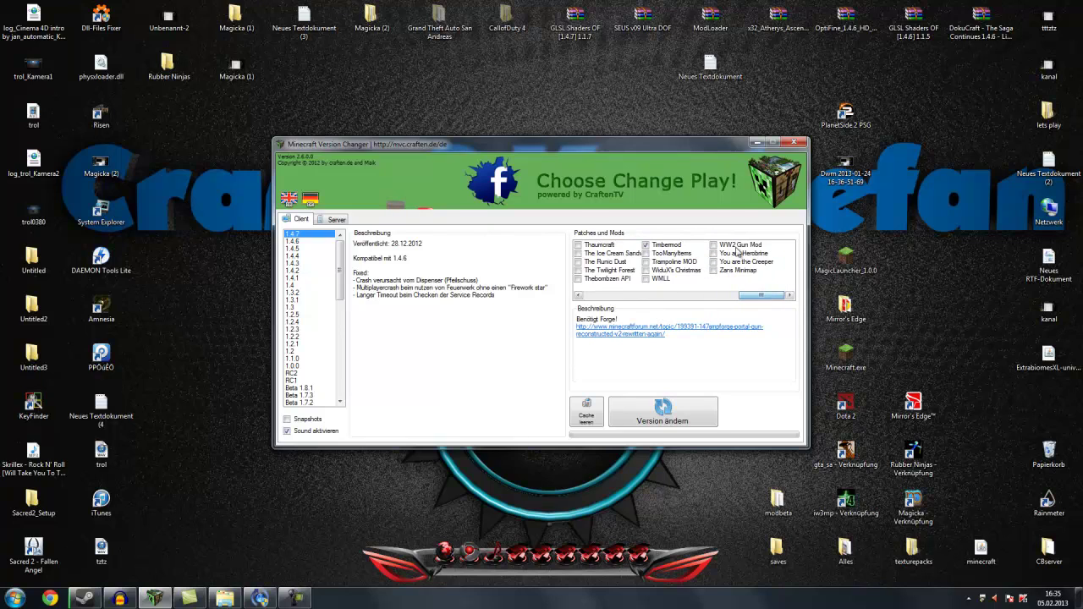
{"action": "left_click", "coordinate": [648, 246]}
{"action": "left_click", "coordinate": [646, 246]}
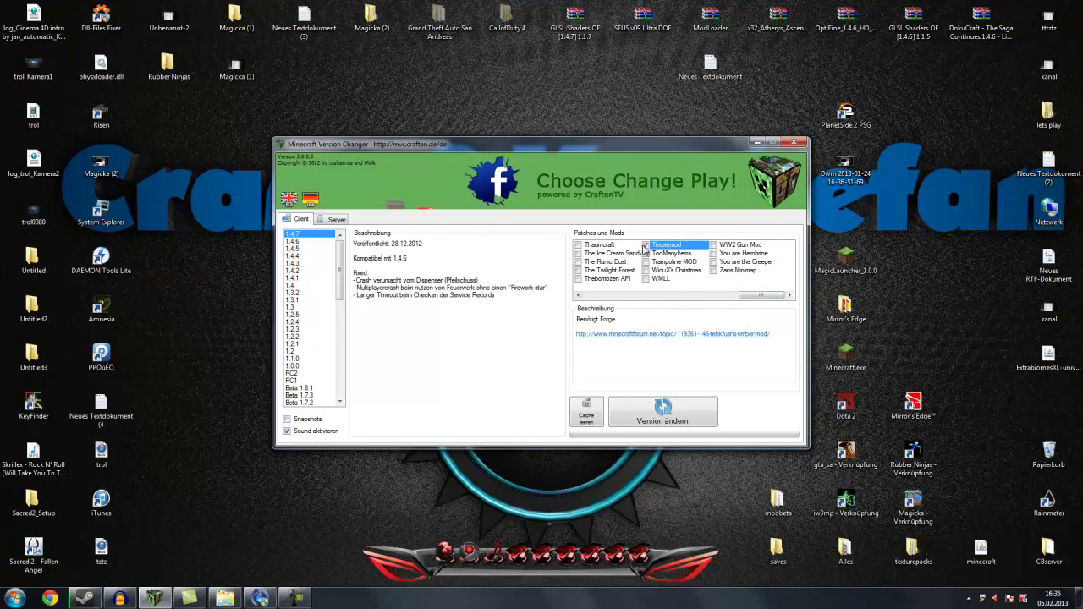
{"action": "mouse_move", "coordinate": [759, 295]}
{"action": "left_mouse_down"}
{"action": "mouse_move", "coordinate": [660, 295]}
{"action": "mouse_move", "coordinate": [761, 295]}
{"action": "left_mouse_up"}
{"action": "left_click", "coordinate": [646, 414]}
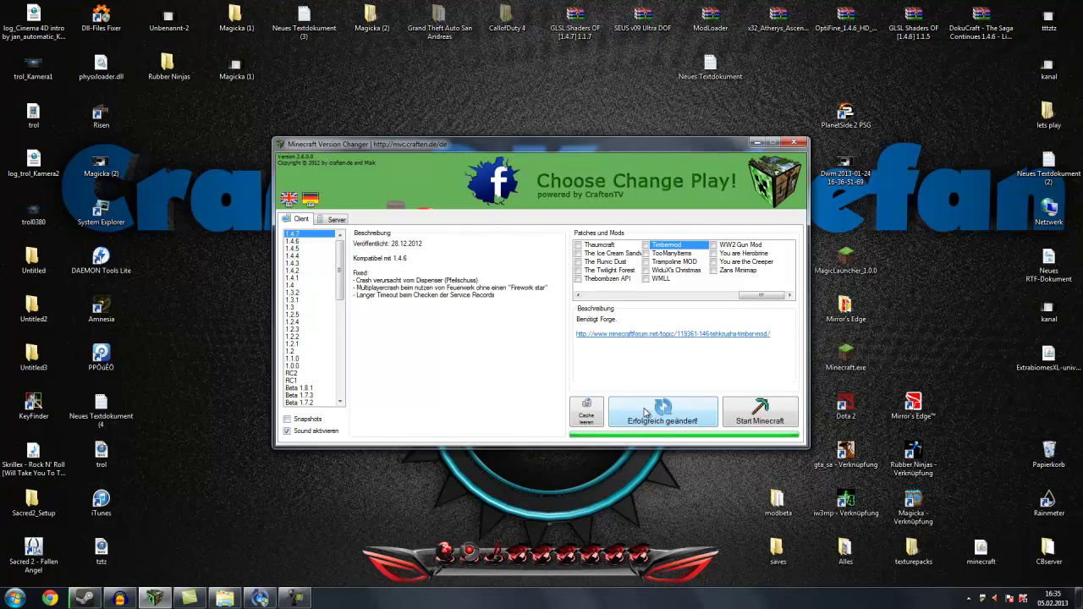
Step: Select the Optifine mod for version 1.4.7 and apply the version change
{"action": "left_click_drag", "start_coordinate": [761, 295], "coordinate": [587, 296]}
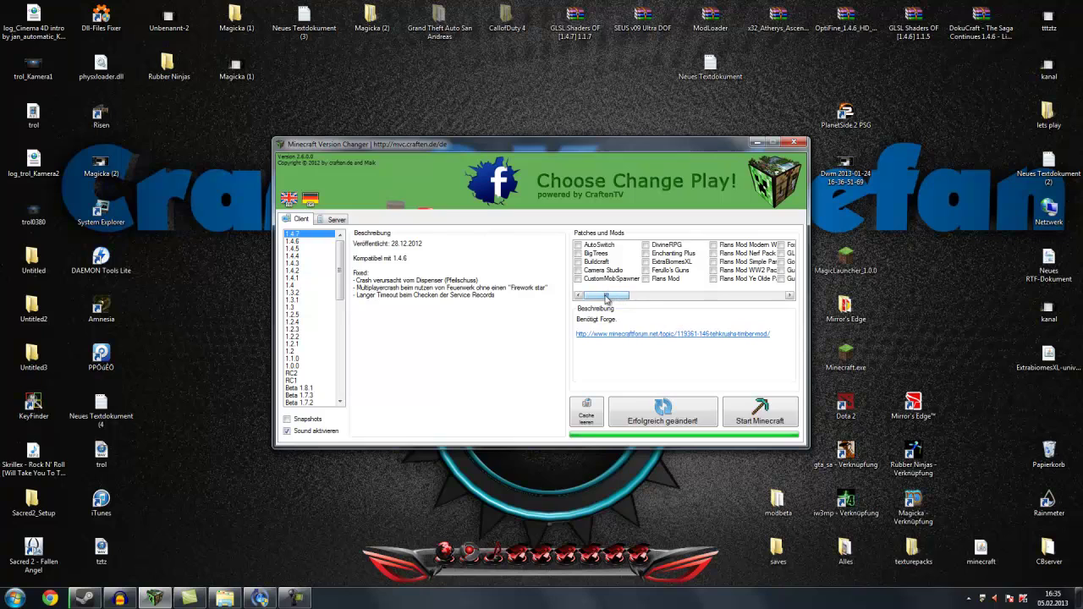
{"action": "left_click_drag", "start_coordinate": [606, 297], "coordinate": [683, 289]}
{"action": "left_click", "coordinate": [716, 254]}
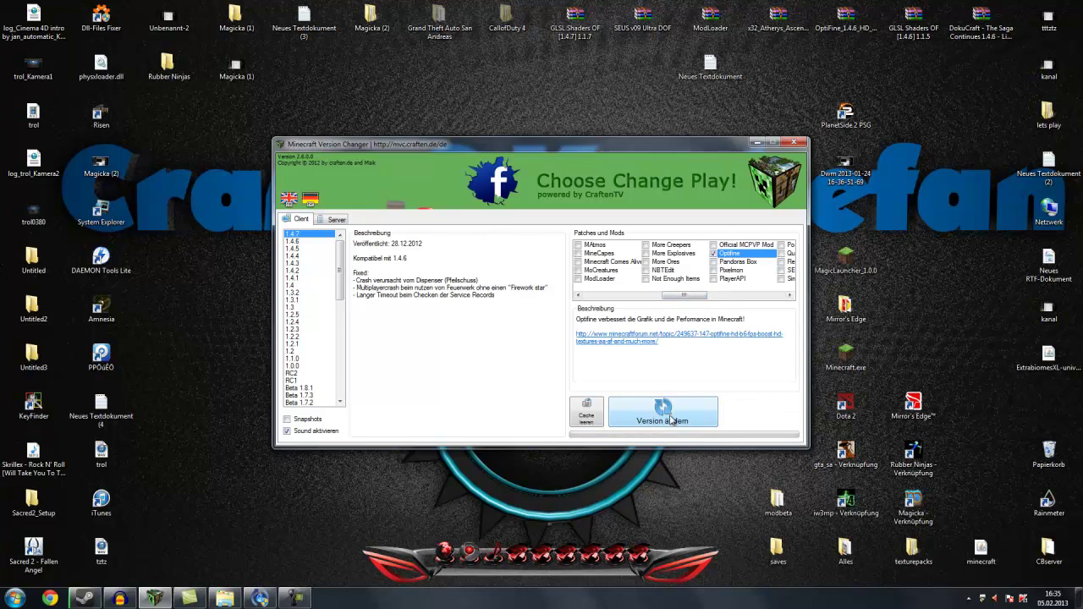
{"action": "left_click", "coordinate": [673, 413]}
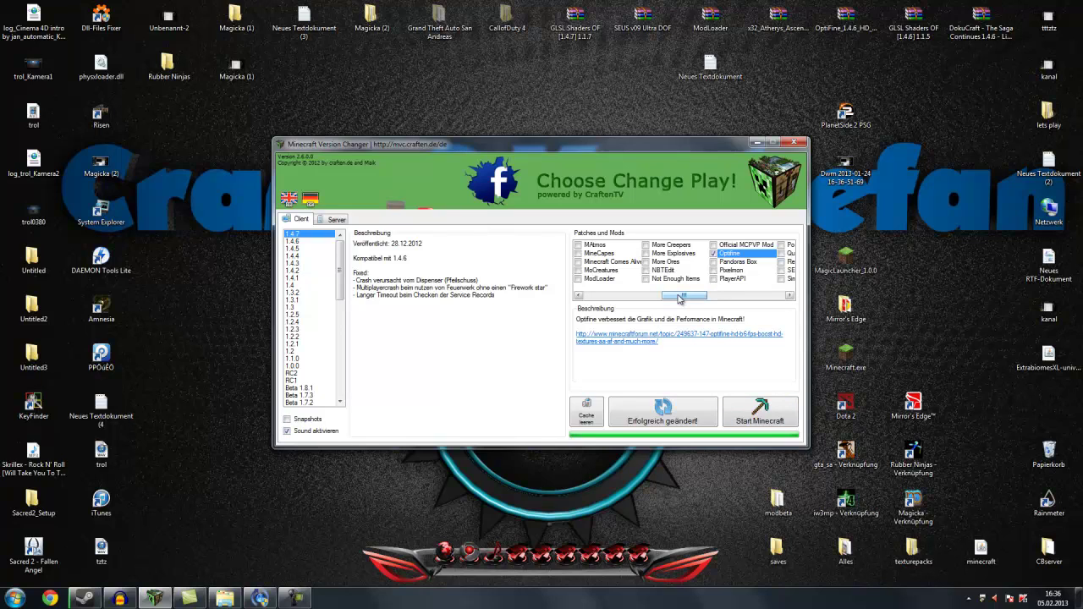
Step: Add MAtmos together with its required ModLoader to the mod selection and apply the version change
{"action": "left_click_drag", "start_coordinate": [681, 297], "coordinate": [666, 297]}
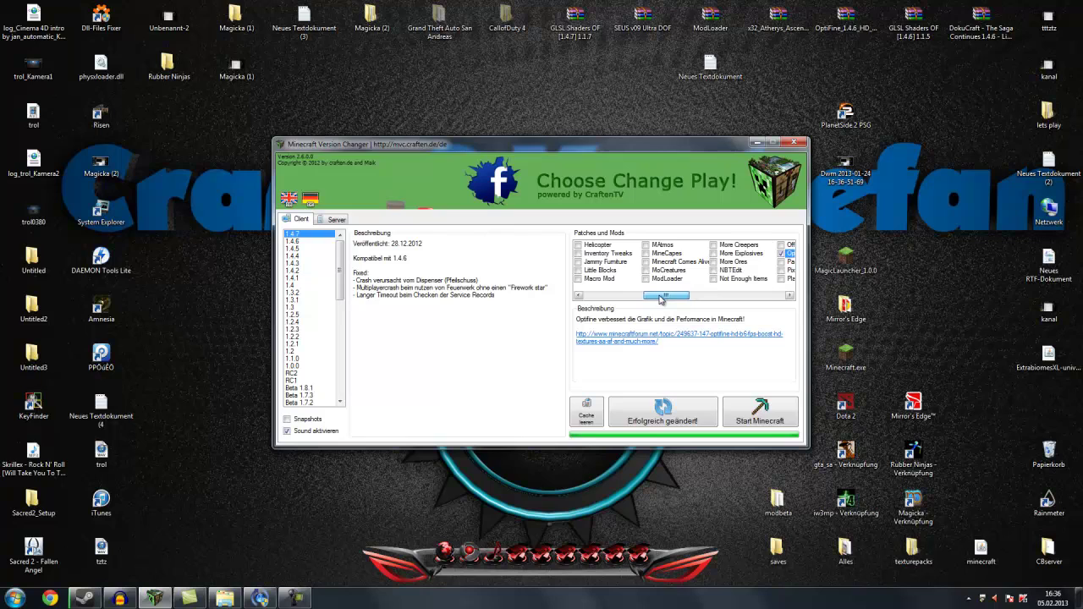
{"action": "left_click", "coordinate": [657, 245]}
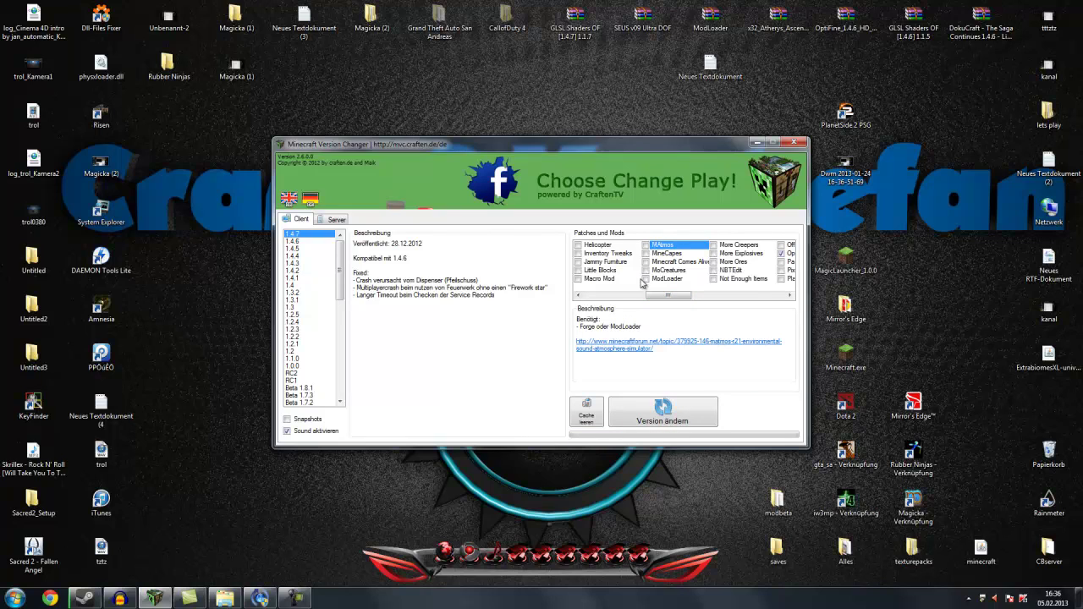
{"action": "left_click_drag", "start_coordinate": [579, 326], "coordinate": [629, 327]}
{"action": "left_click", "coordinate": [655, 327]}
{"action": "mouse_move", "coordinate": [671, 297]}
{"action": "left_mouse_down"}
{"action": "mouse_move", "coordinate": [648, 297]}
{"action": "mouse_move", "coordinate": [656, 297]}
{"action": "left_mouse_up"}
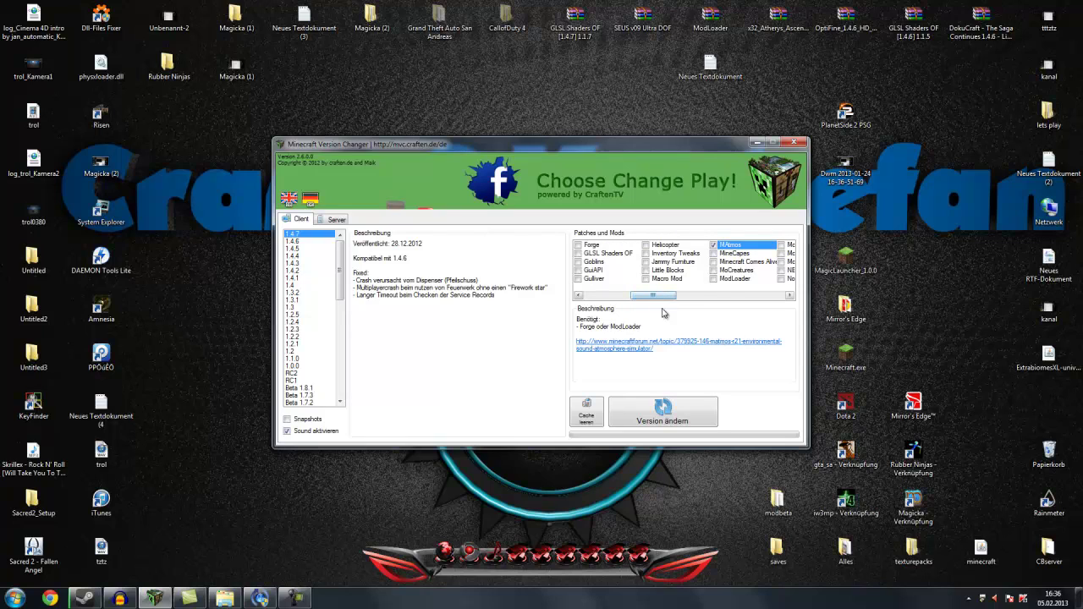
{"action": "left_click", "coordinate": [713, 279]}
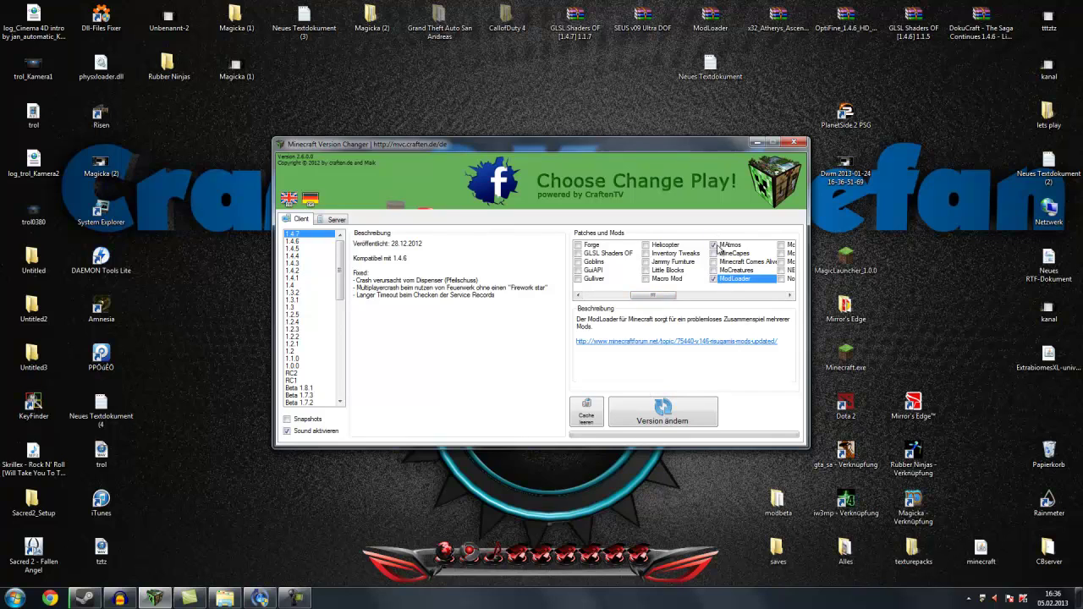
{"action": "left_click", "coordinate": [650, 414]}
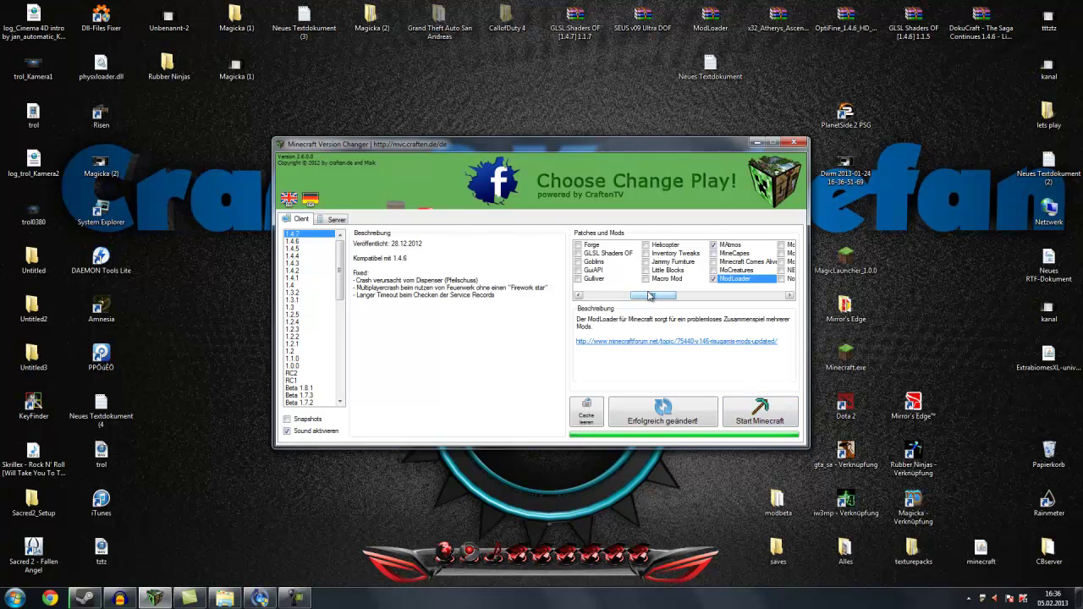
Step: Minimise the version changer and move its desktop shortcut up onto the wallpaper lettering
{"action": "left_click_drag", "start_coordinate": [641, 296], "coordinate": [772, 316]}
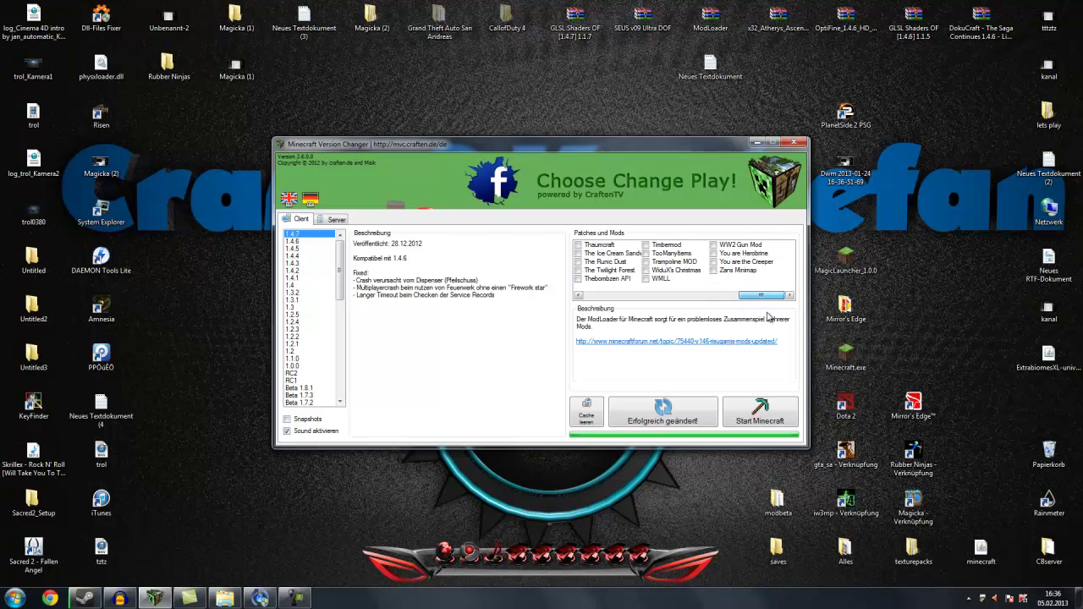
{"action": "left_click", "coordinate": [756, 144]}
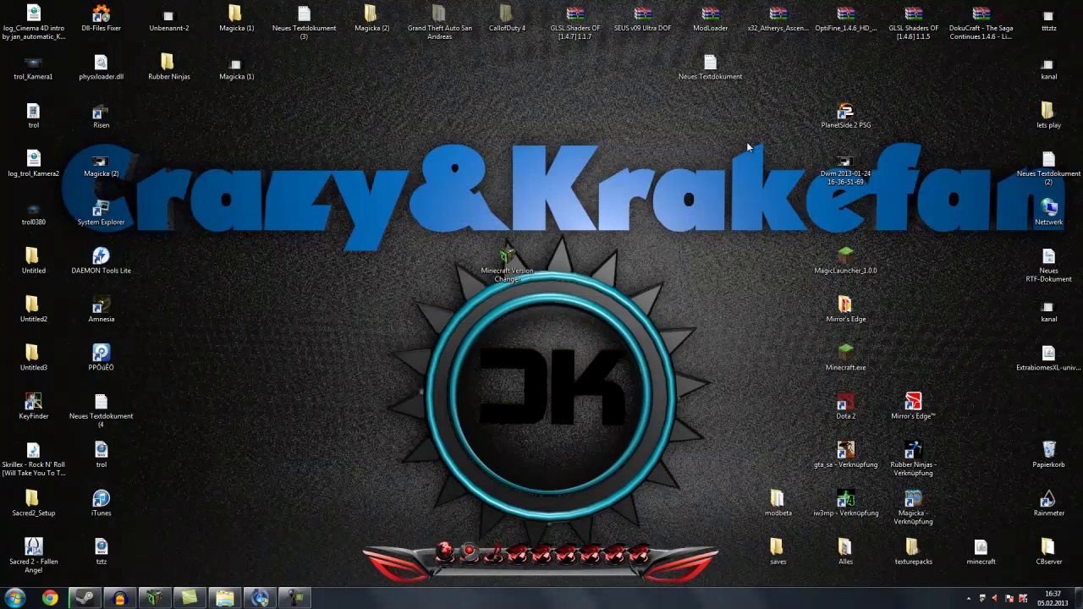
{"action": "left_click_drag", "start_coordinate": [507, 256], "coordinate": [574, 208]}
Step: Launch MagicLauncher_1.0.0 from the desktop and open its setup for the Default configuration
{"action": "left_click", "coordinate": [844, 264]}
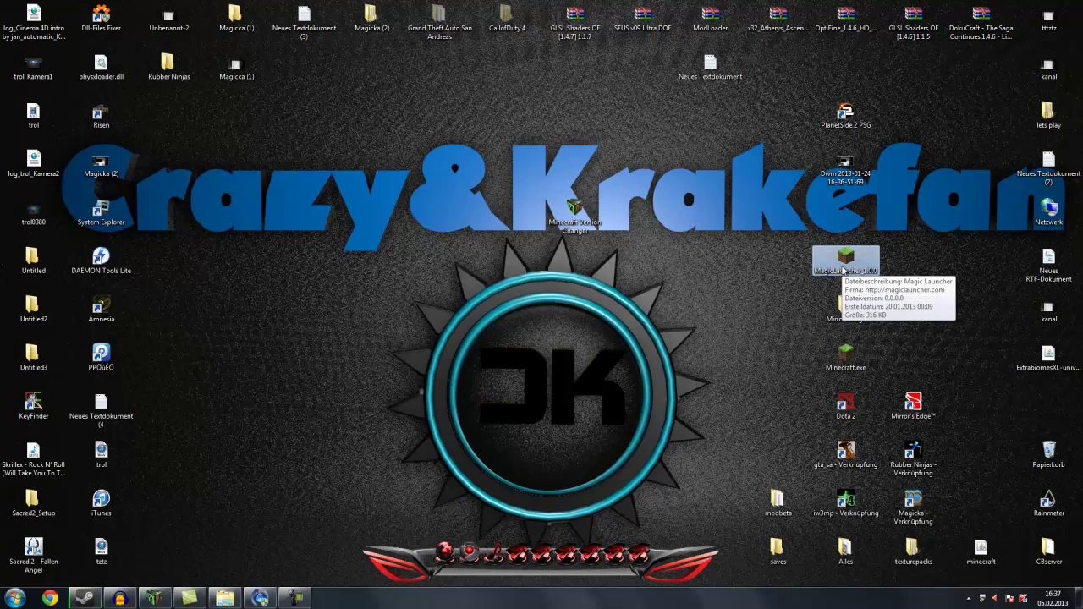
{"action": "key", "text": "Return"}
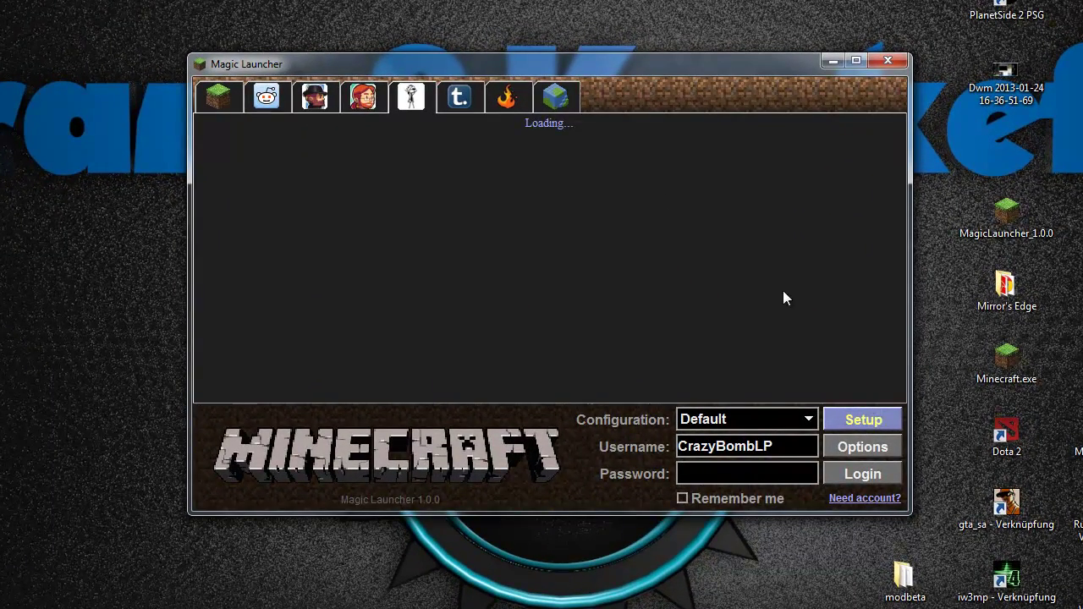
{"action": "left_click", "coordinate": [860, 416]}
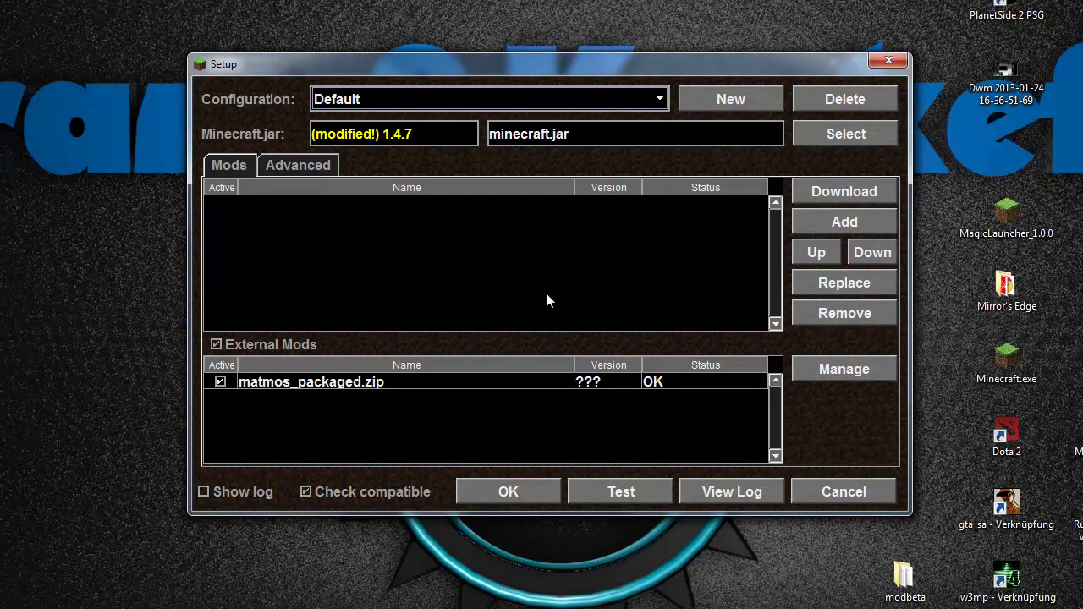
Step: Show the advanced settings of the Default configuration and highlight the memory allocation value
{"action": "left_click", "coordinate": [307, 165]}
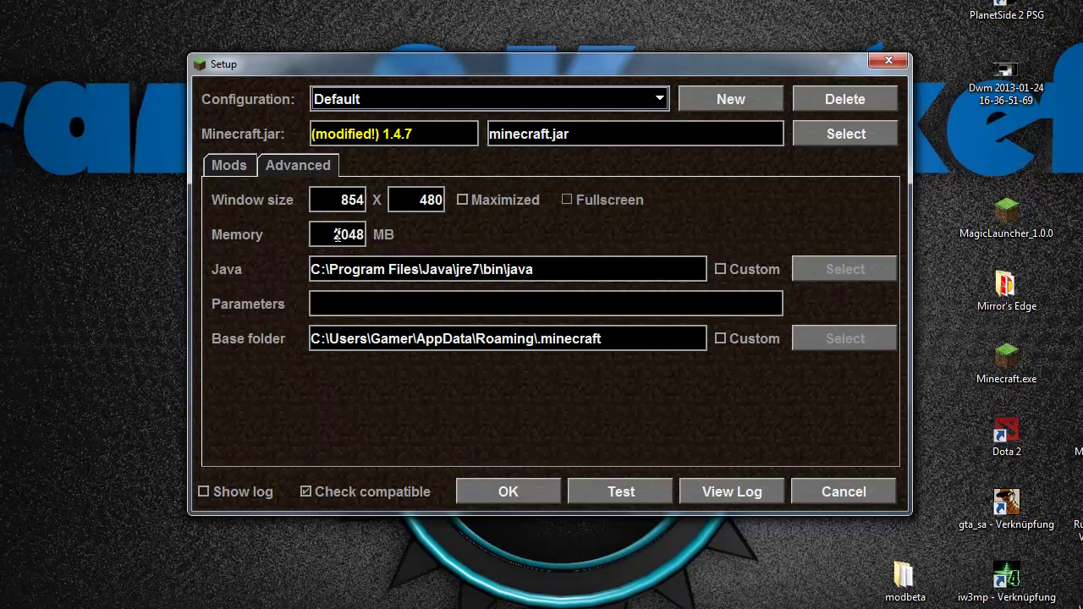
{"action": "left_click_drag", "start_coordinate": [320, 236], "coordinate": [388, 287]}
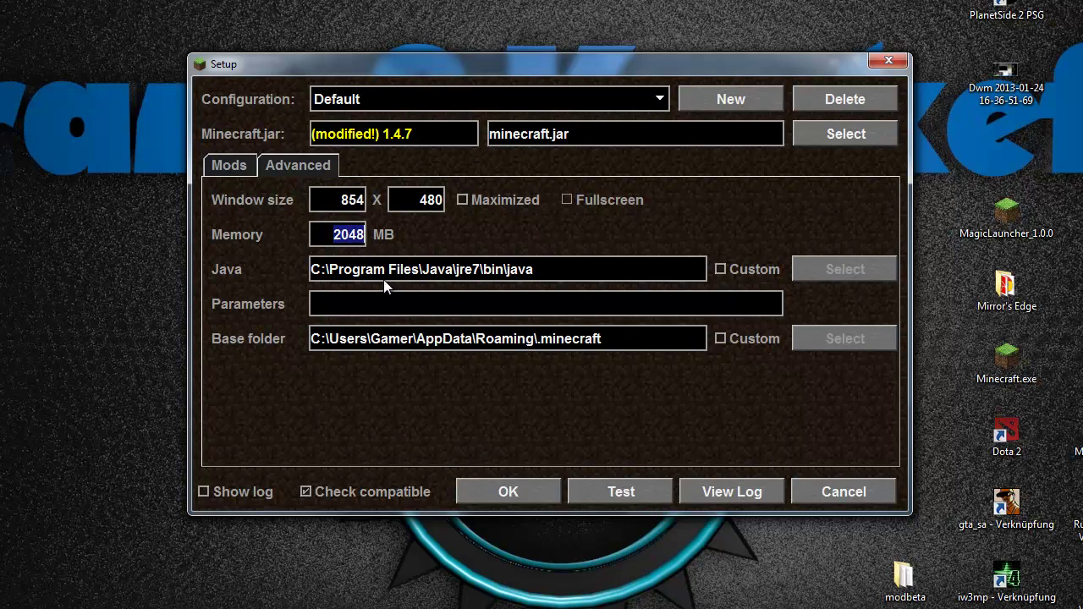
{"action": "left_click", "coordinate": [353, 237]}
{"action": "left_click_drag", "start_coordinate": [333, 238], "coordinate": [379, 241]}
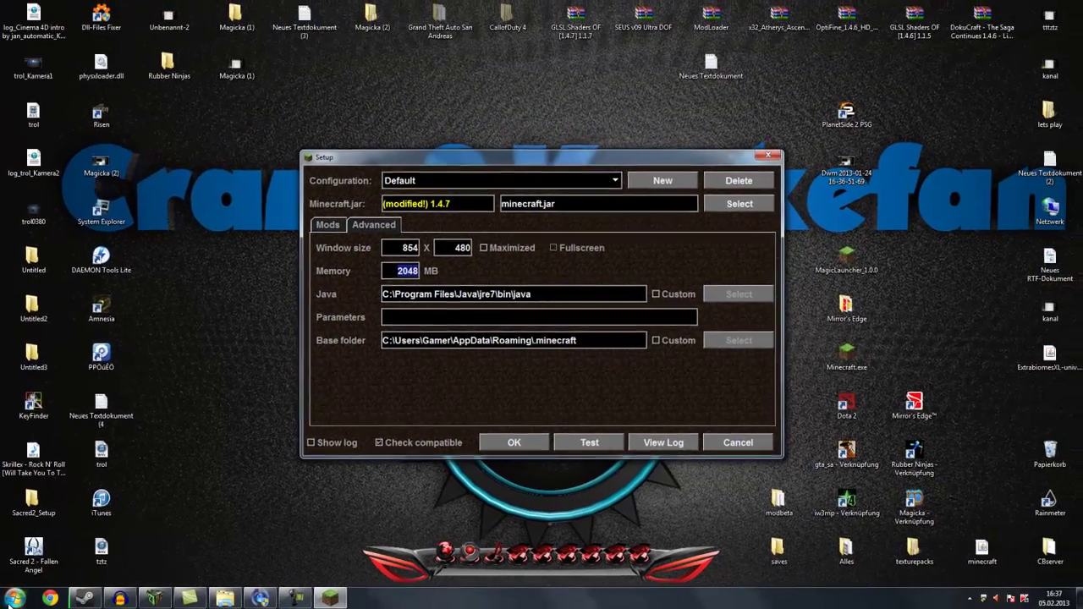
Step: Switch the Windows Control Panel to category view, check the installed RAM in the system information, and close it
{"action": "left_click", "coordinate": [20, 595]}
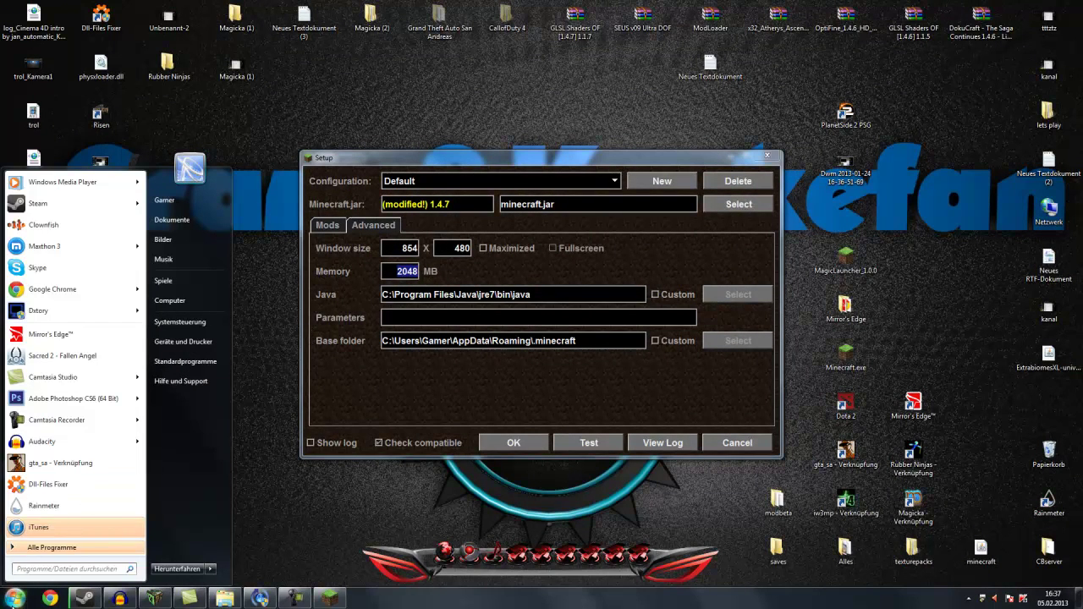
{"action": "left_click", "coordinate": [183, 323]}
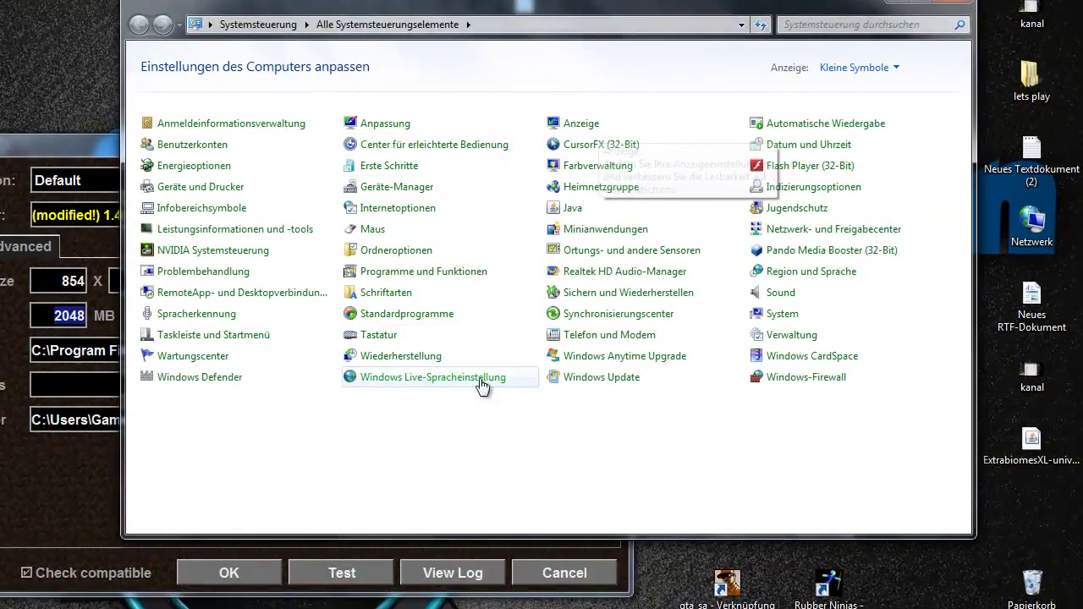
{"action": "left_click", "coordinate": [863, 66]}
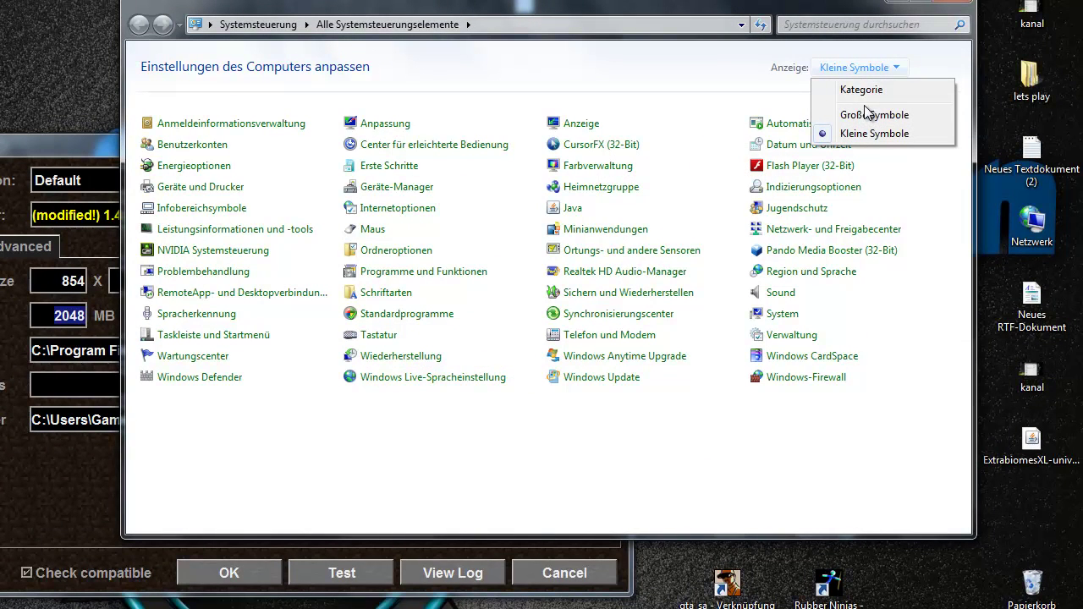
{"action": "left_click", "coordinate": [863, 93]}
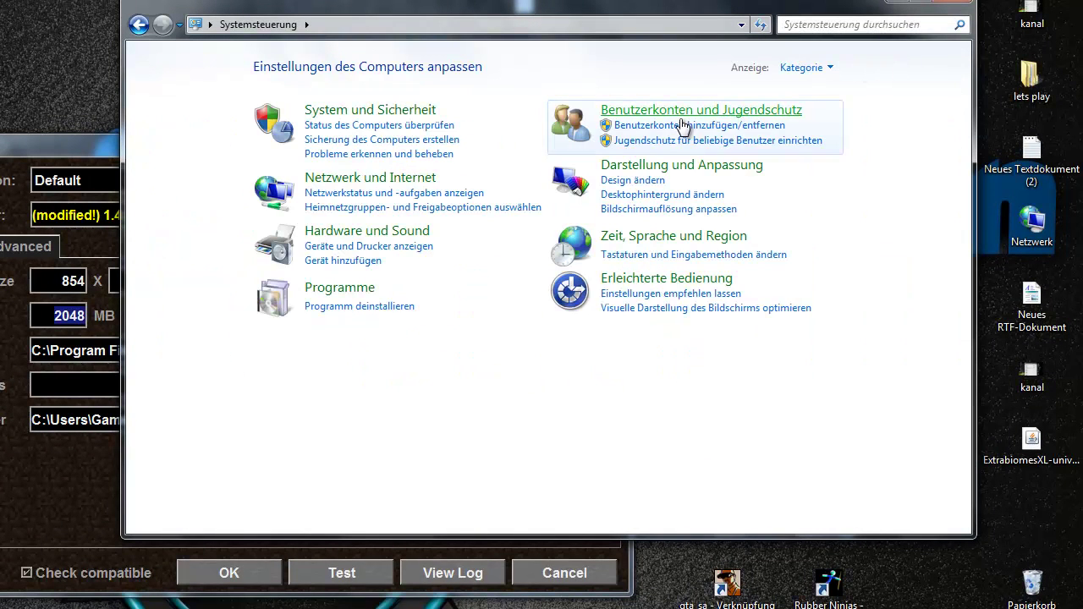
{"action": "left_click", "coordinate": [388, 114]}
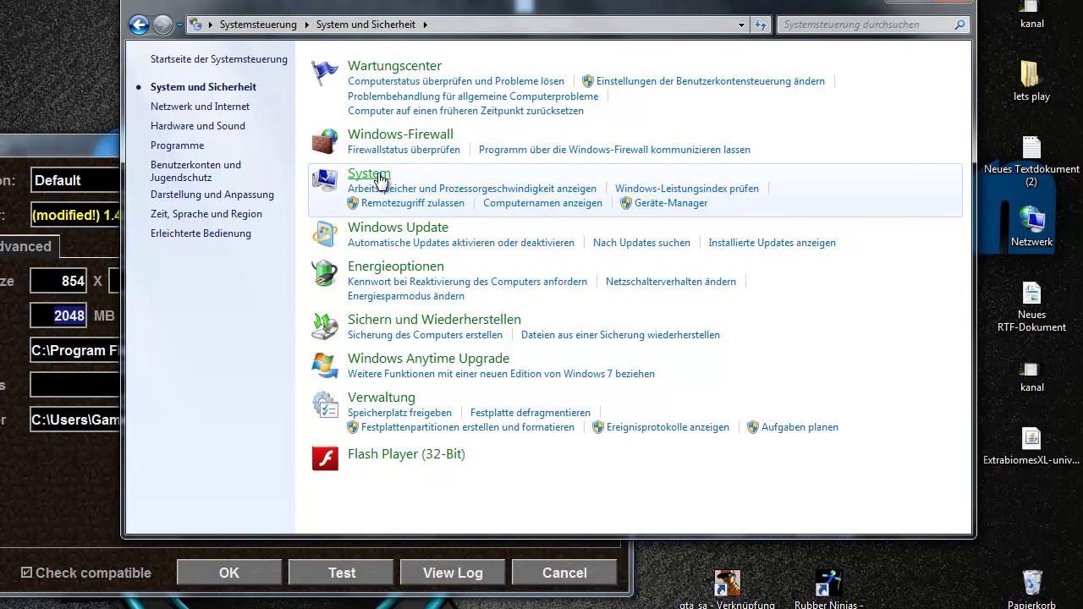
{"action": "left_click", "coordinate": [381, 180]}
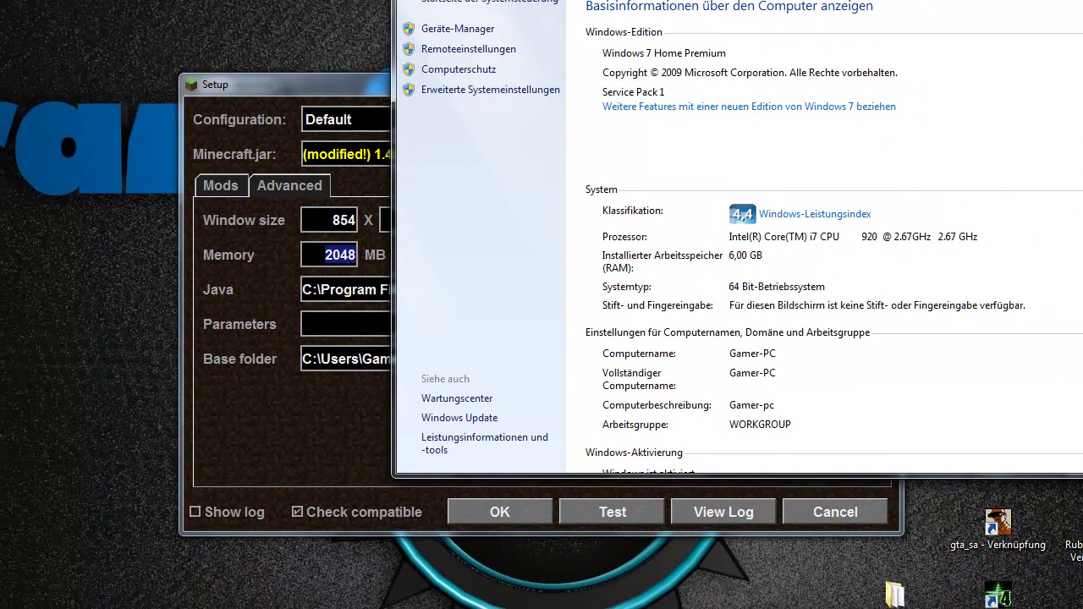
{"action": "key", "text": "alt+F4"}
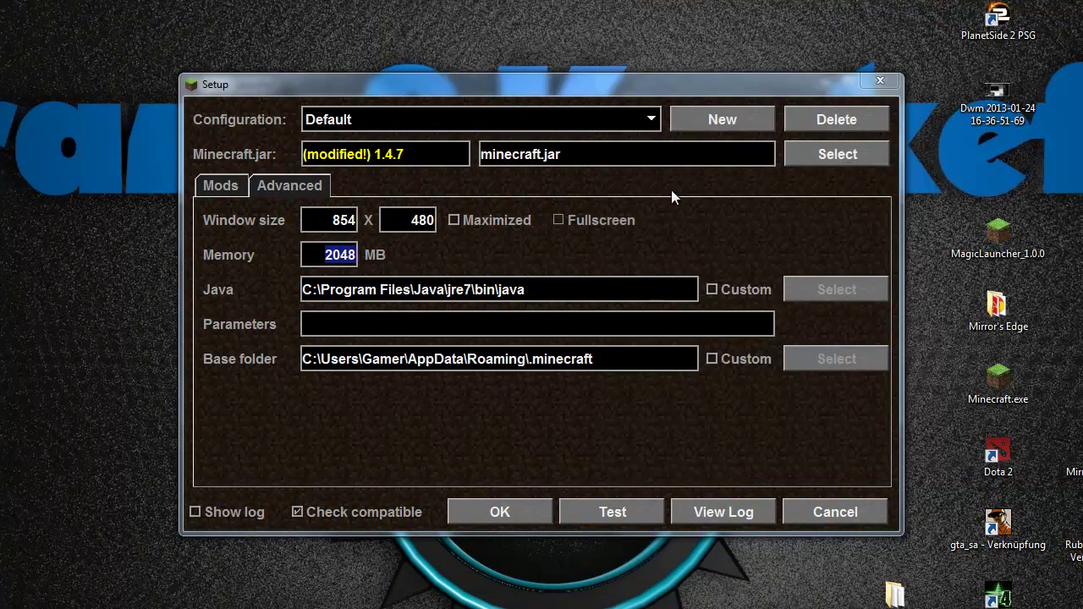
Step: Return to the Magic Launcher setup, start Minecraft 1.4.7 and switch the game to fullscreen
{"action": "left_click", "coordinate": [344, 248]}
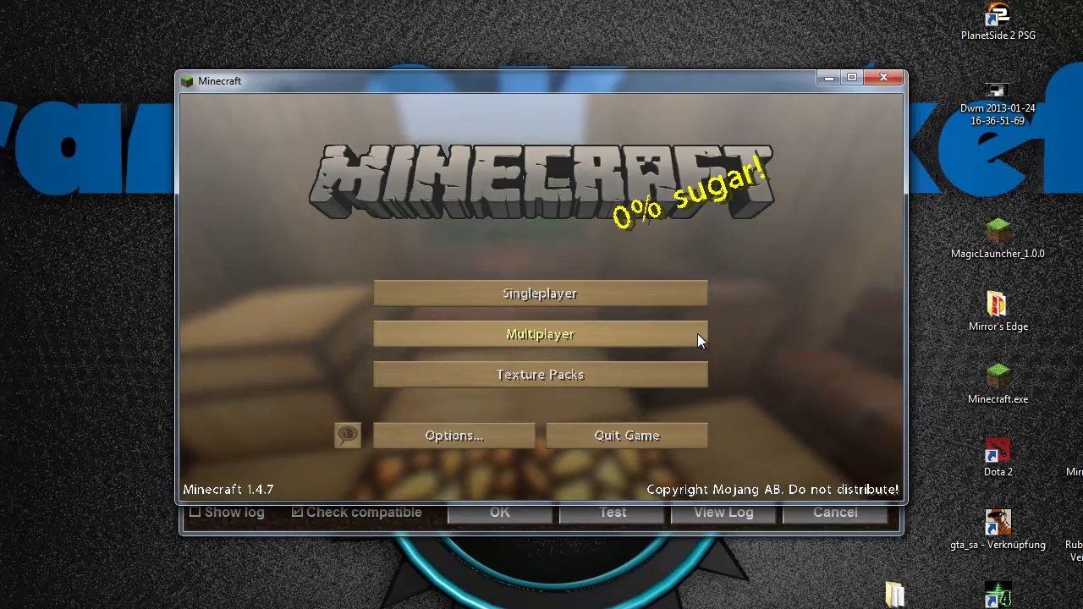
{"action": "key", "text": "F11"}
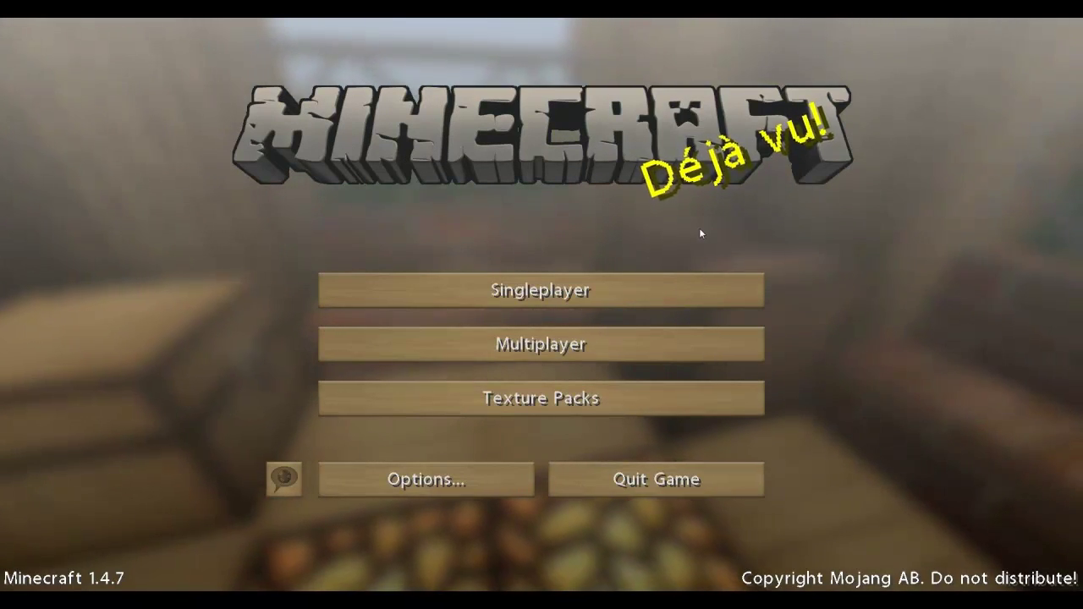
Step: Review the game's video settings and the Detail Settings, then return to the title screen
{"action": "left_click", "coordinate": [445, 492]}
{"action": "left_click", "coordinate": [418, 335]}
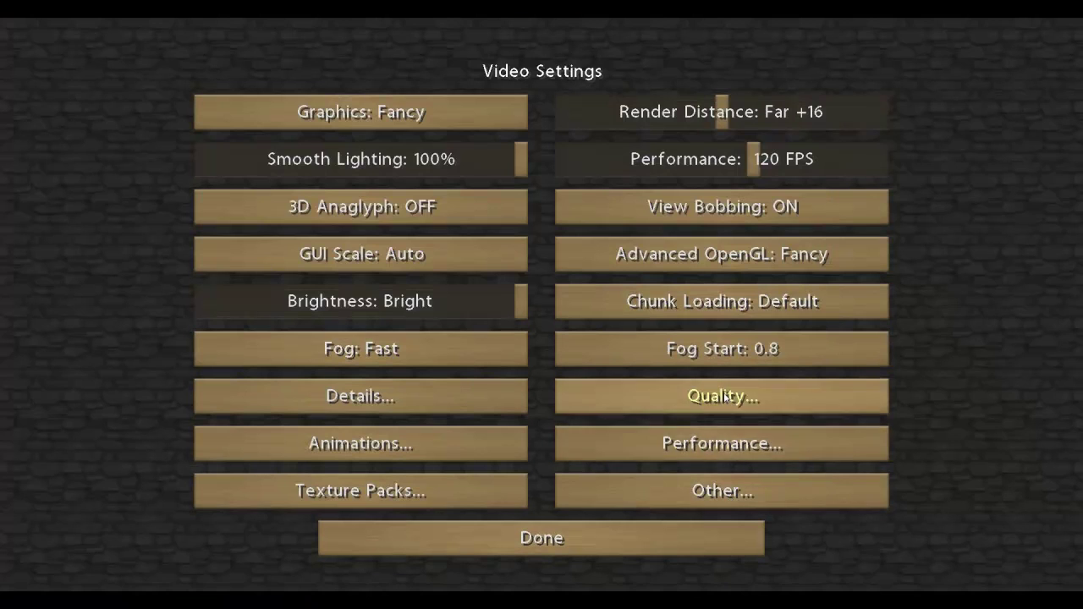
{"action": "left_click", "coordinate": [413, 399]}
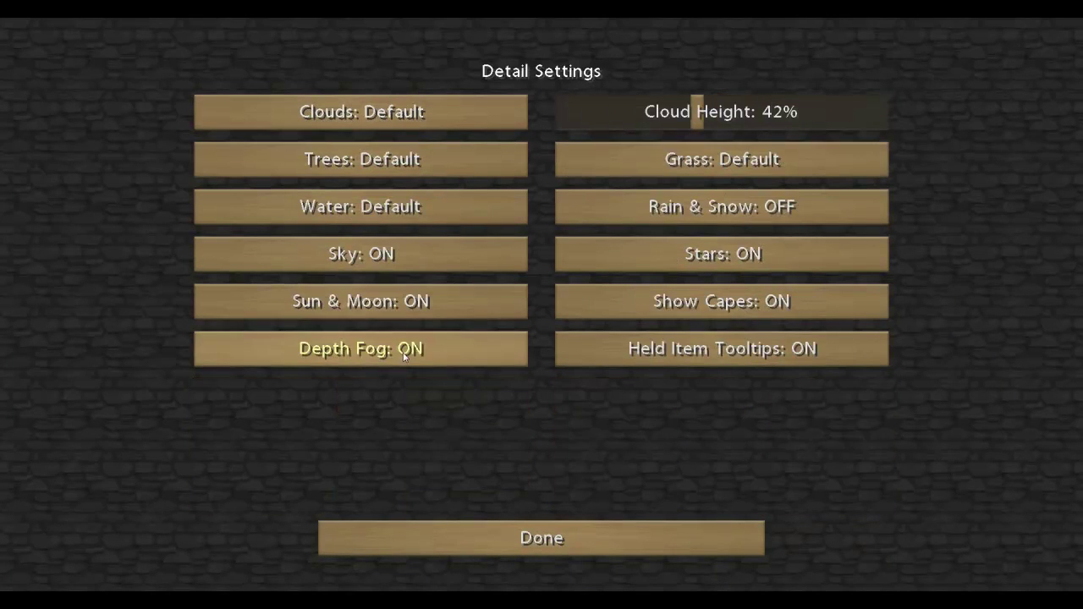
{"action": "left_click", "coordinate": [528, 553]}
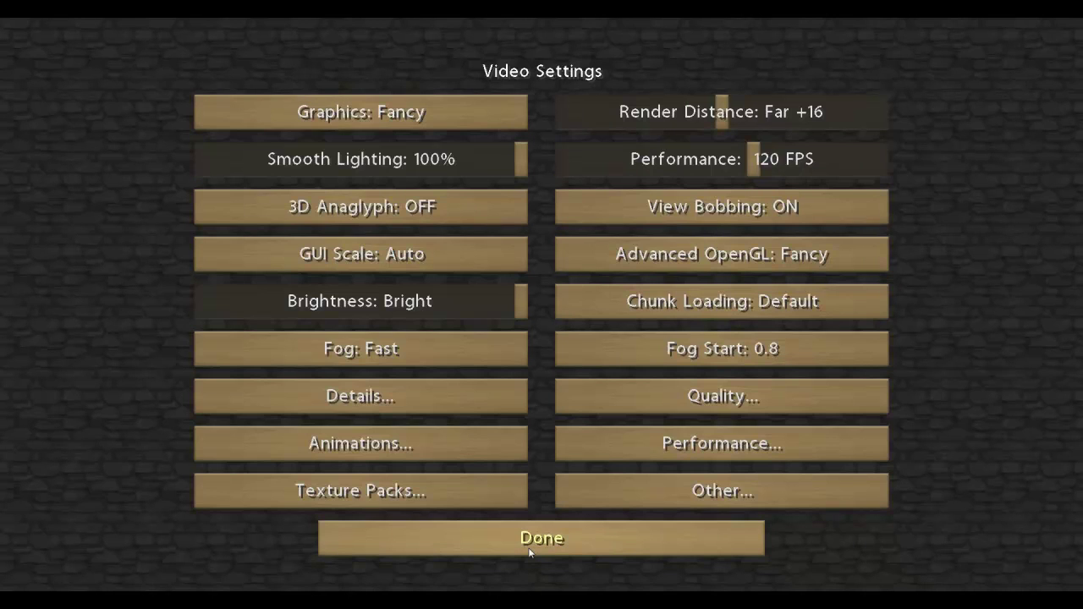
{"action": "left_click", "coordinate": [529, 553]}
{"action": "left_click", "coordinate": [545, 512]}
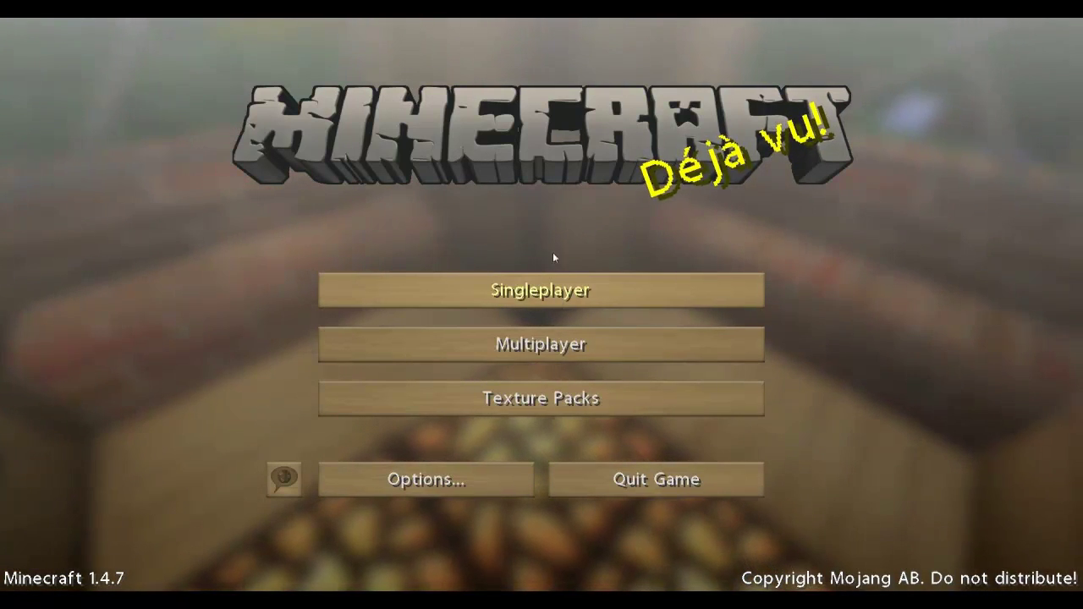
Step: Load the most recent singleplayer world, New World, dated 05.02.13 16:51
{"action": "left_click", "coordinate": [554, 292]}
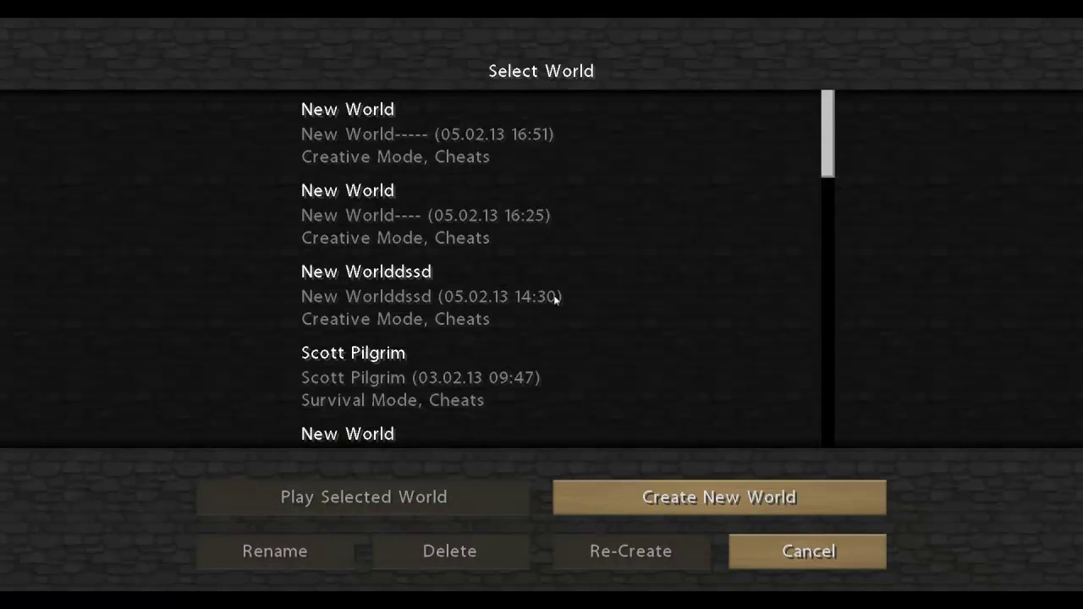
{"action": "left_click", "coordinate": [429, 133]}
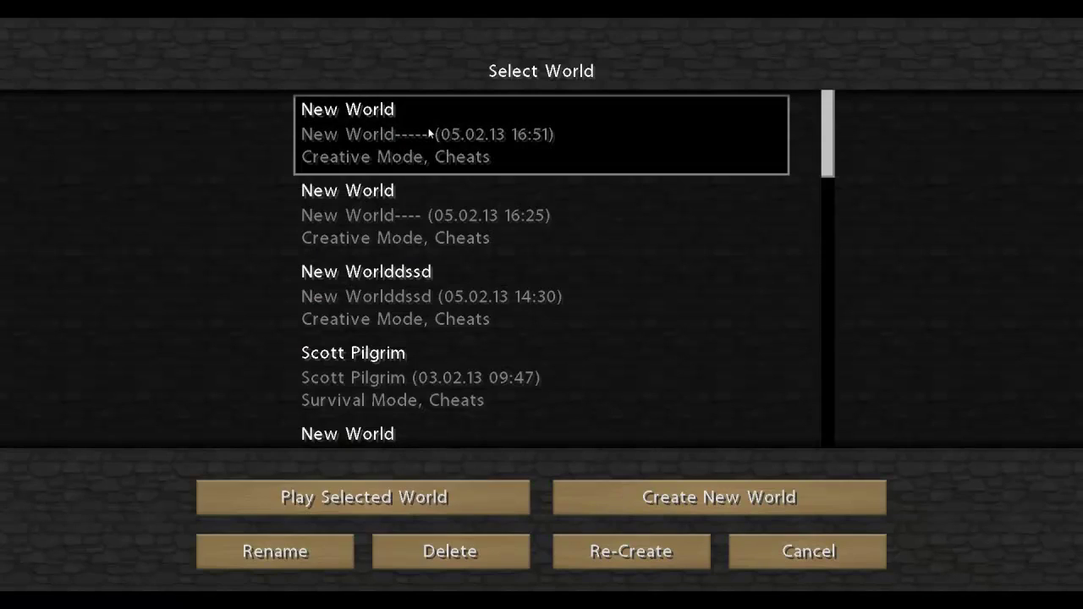
{"action": "left_click", "coordinate": [461, 480]}
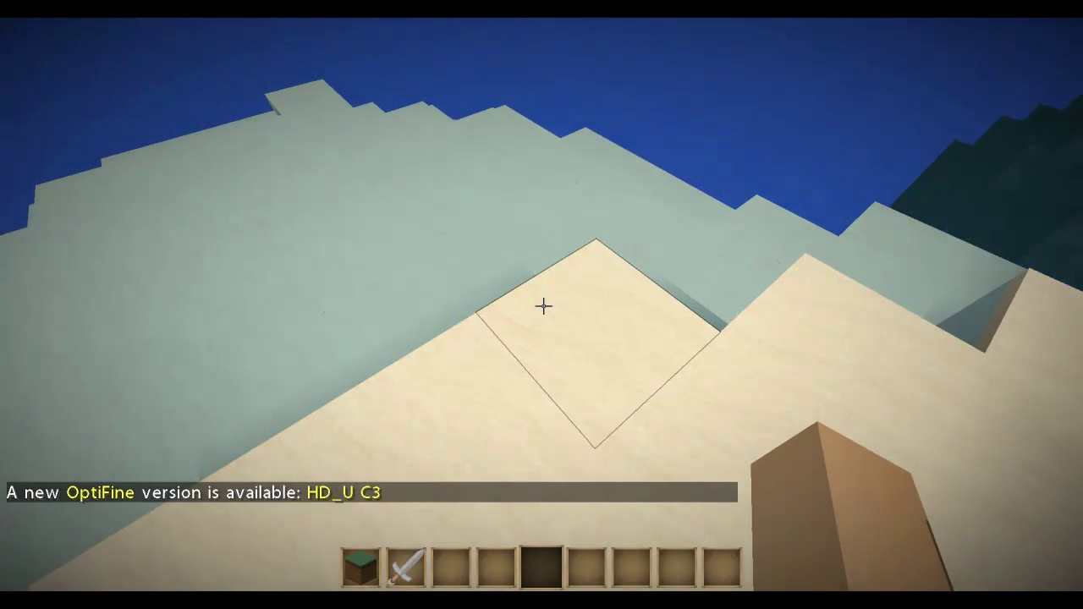
{"action": "mouse_move", "coordinate": [542, 305]}
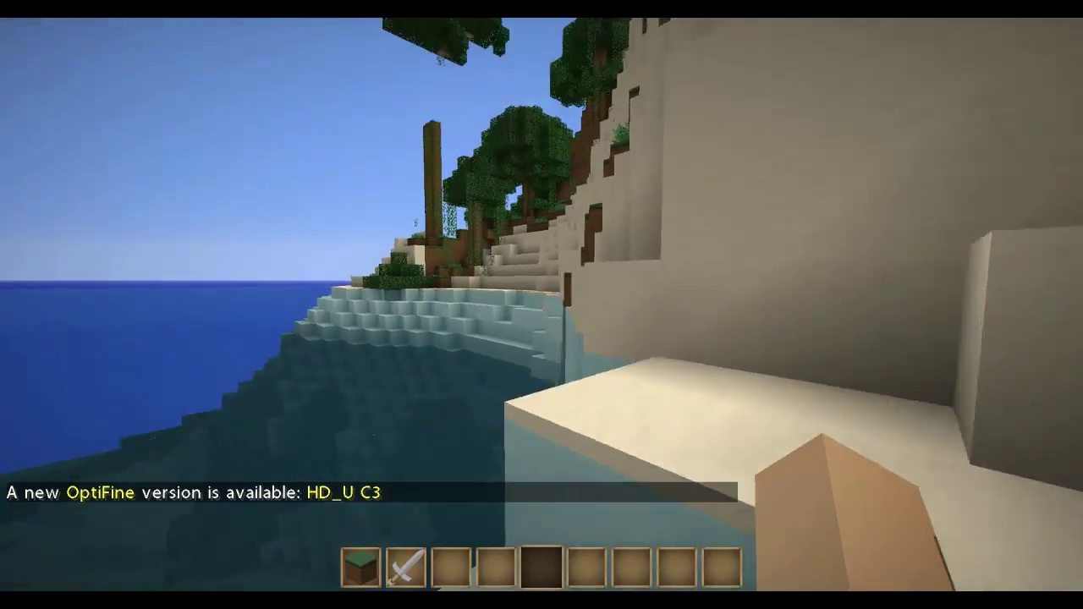
Step: Move along the sandy shore, alternating the held item between Stone Sword and Grass Block and ending with the sword
{"action": "key", "text": "2"}
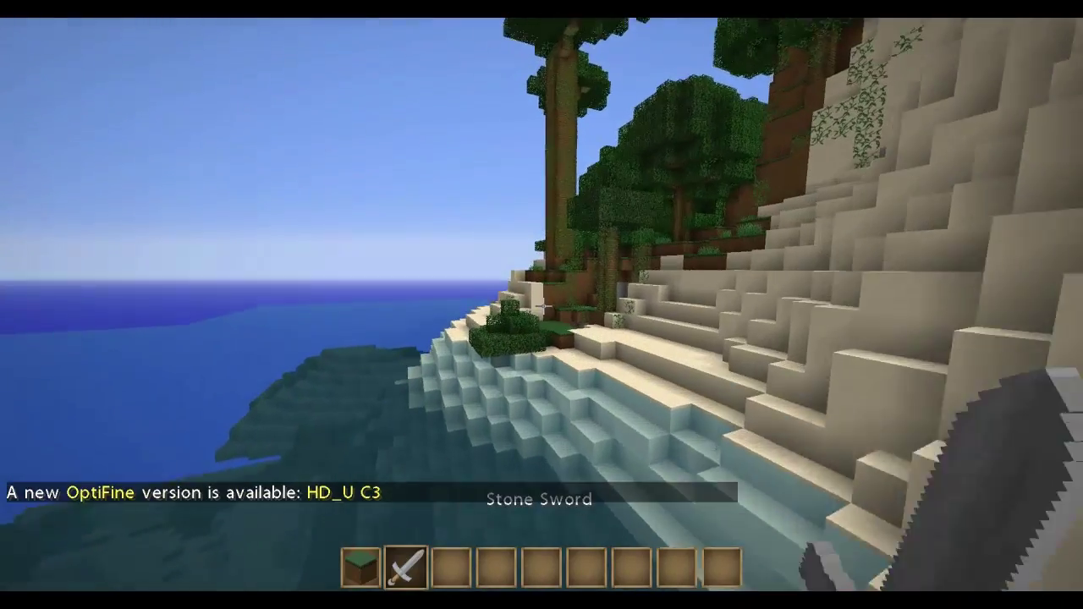
{"action": "key", "text": "w"}
{"action": "key", "text": "1"}
{"action": "key", "text": "2"}
{"action": "key", "text": "1"}
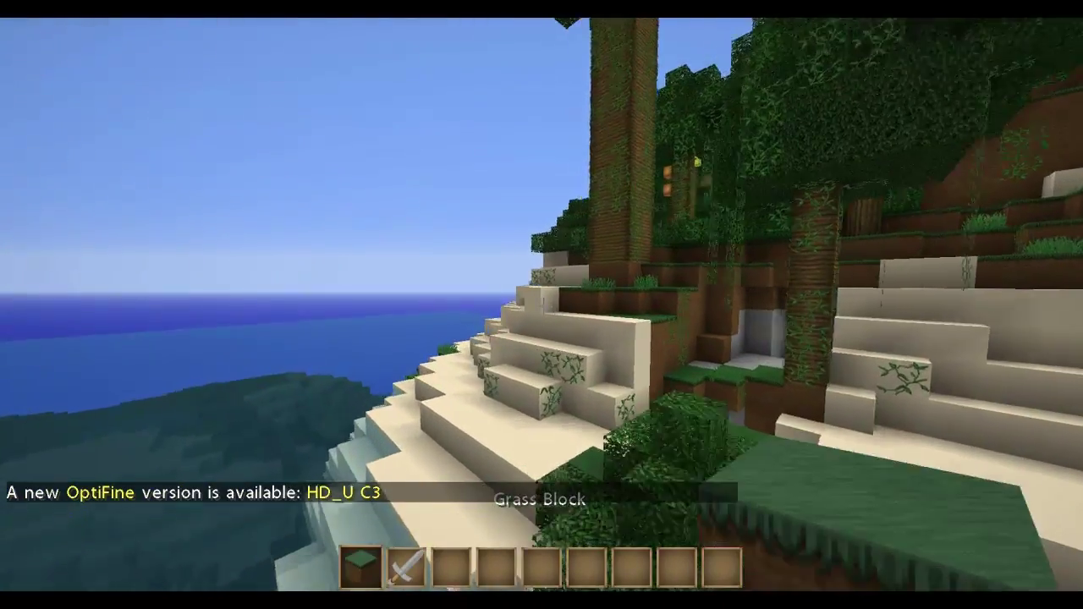
{"action": "key", "text": "2"}
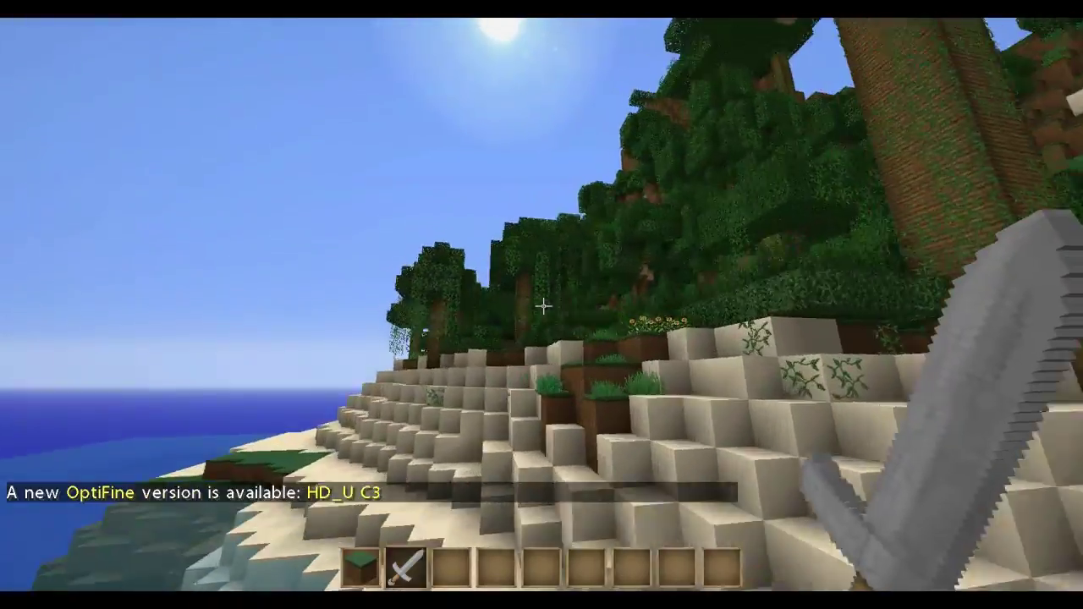
Step: Rise above the jungle trees with the stone sword in hand and look over the coast and mountain
{"action": "key", "text": "w"}
{"action": "key", "text": "space"}
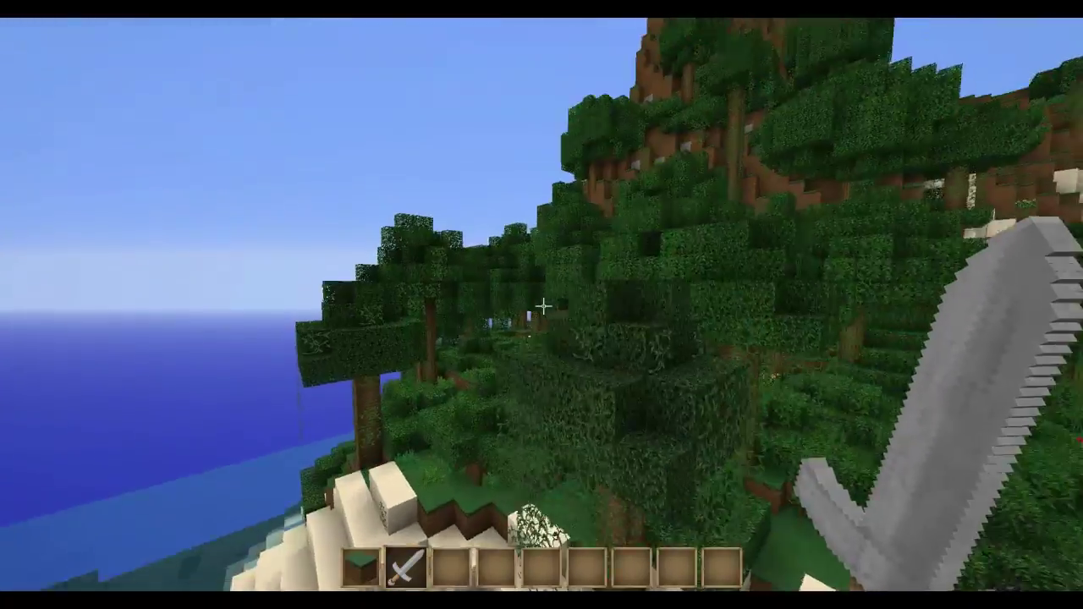
{"action": "key", "text": "w"}
{"action": "key", "text": "space"}
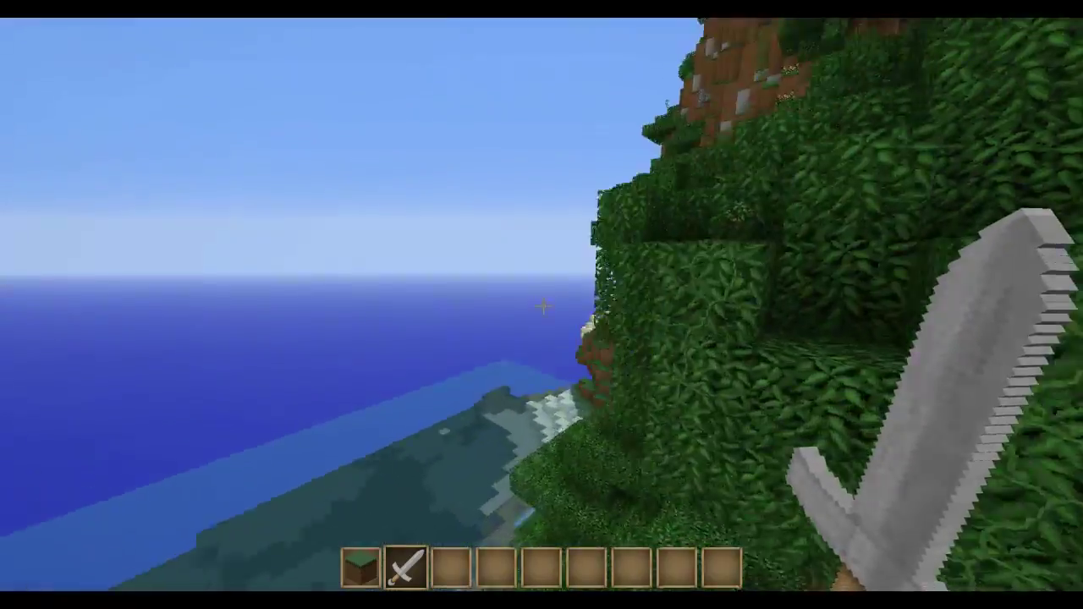
{"action": "key", "text": "s"}
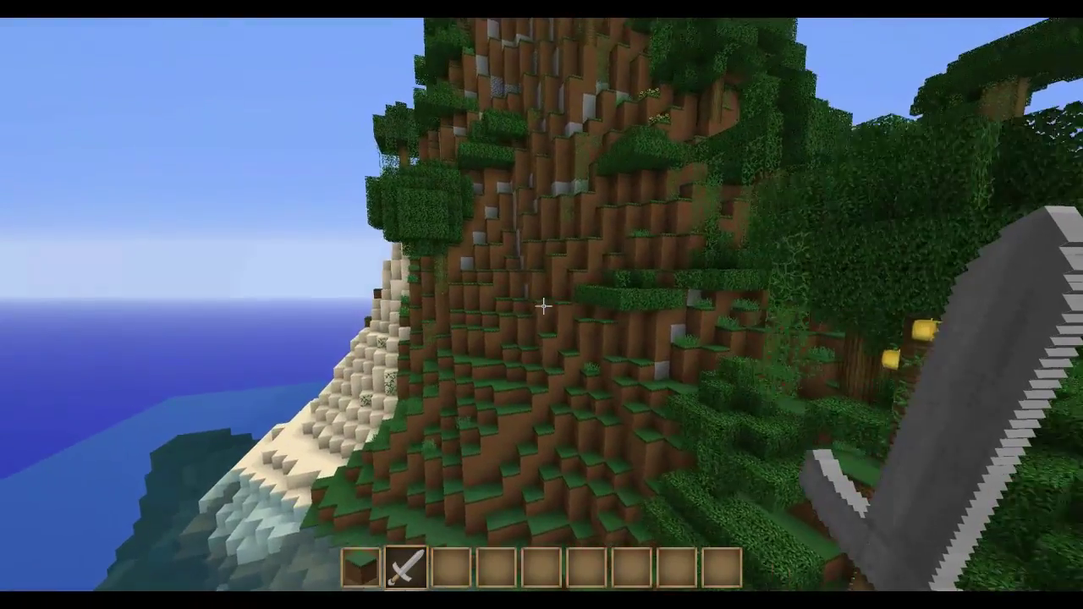
Step: Approach the mountainside, switch to an empty hand and break dirt blocks beside the vine-covered sand-coloured wall
{"action": "key", "text": "w"}
{"action": "key", "text": "4"}
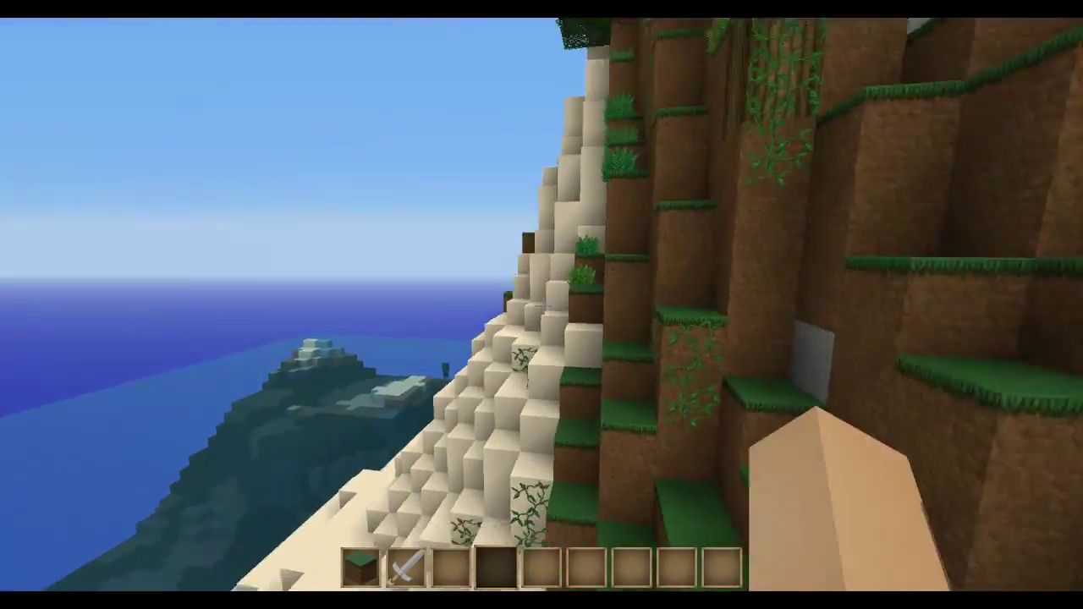
{"action": "key", "text": "w"}
{"action": "left_click", "coordinate": [544, 305]}
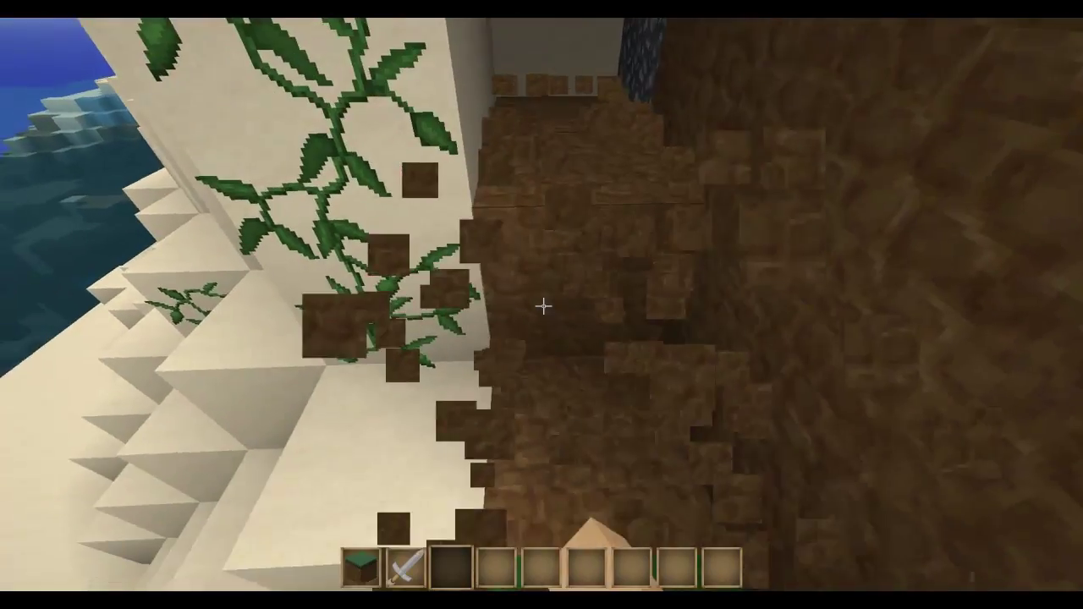
{"action": "left_click", "coordinate": [544, 305]}
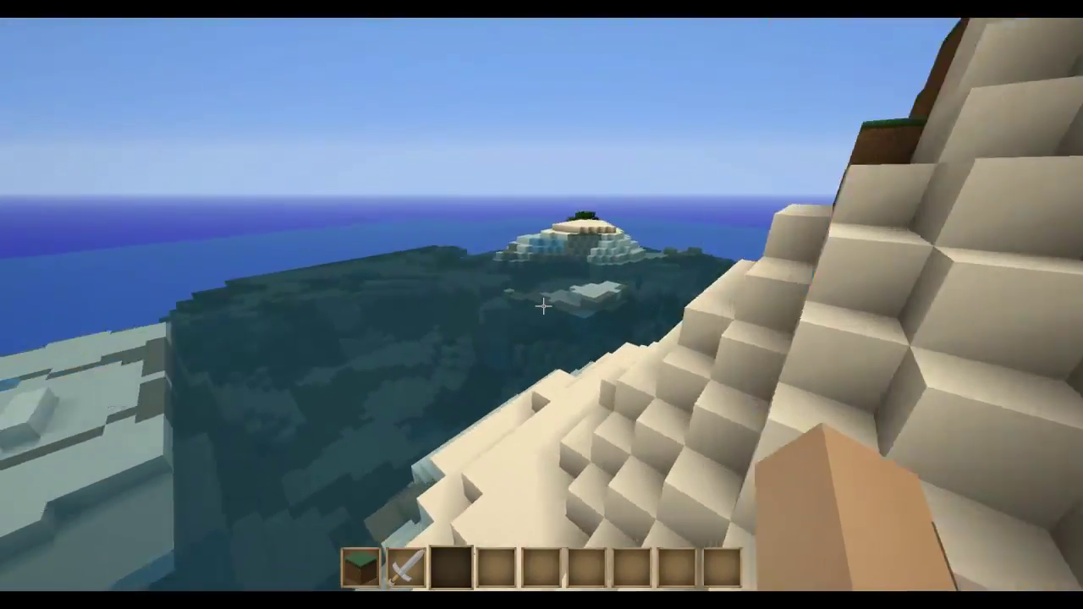
Step: Fly out over the sea and back around the jungle mountain to examine the terrain, trees and water
{"action": "key", "text": "w"}
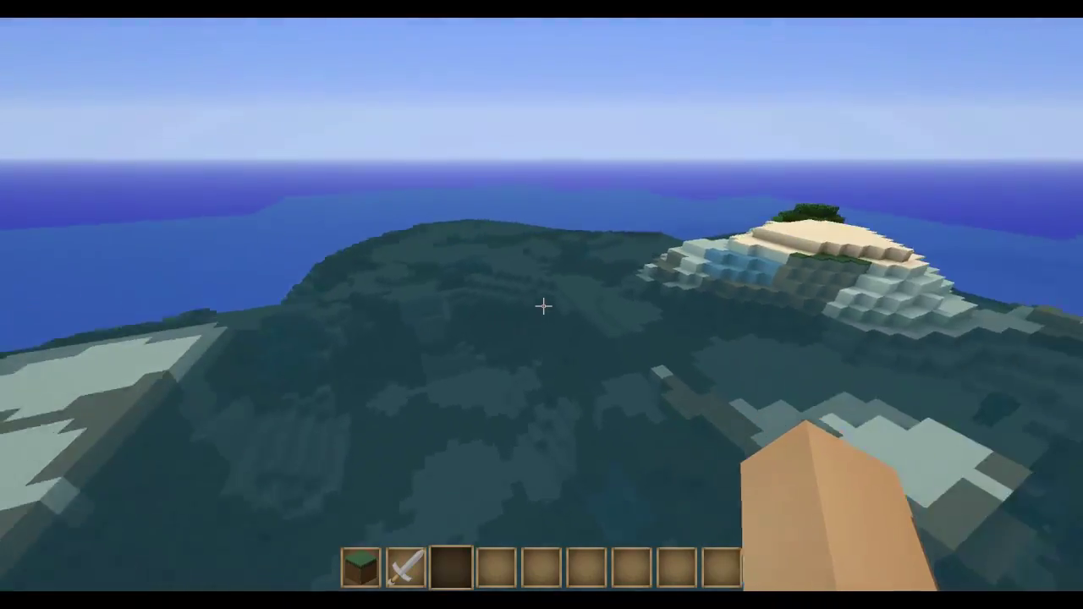
{"action": "key", "text": "w"}
{"action": "key", "text": "w"}
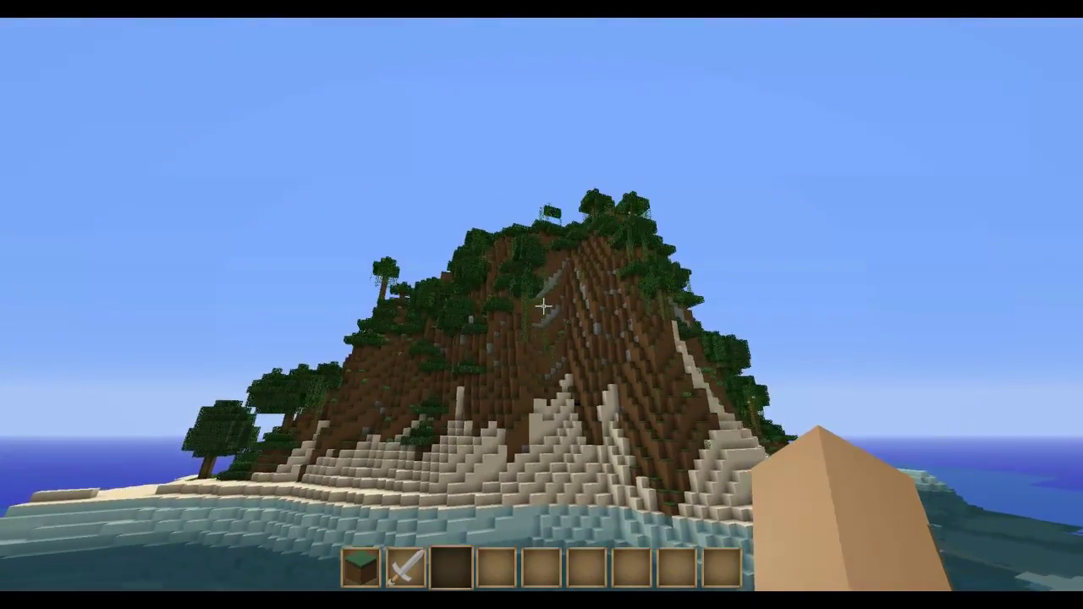
{"action": "key", "text": "w"}
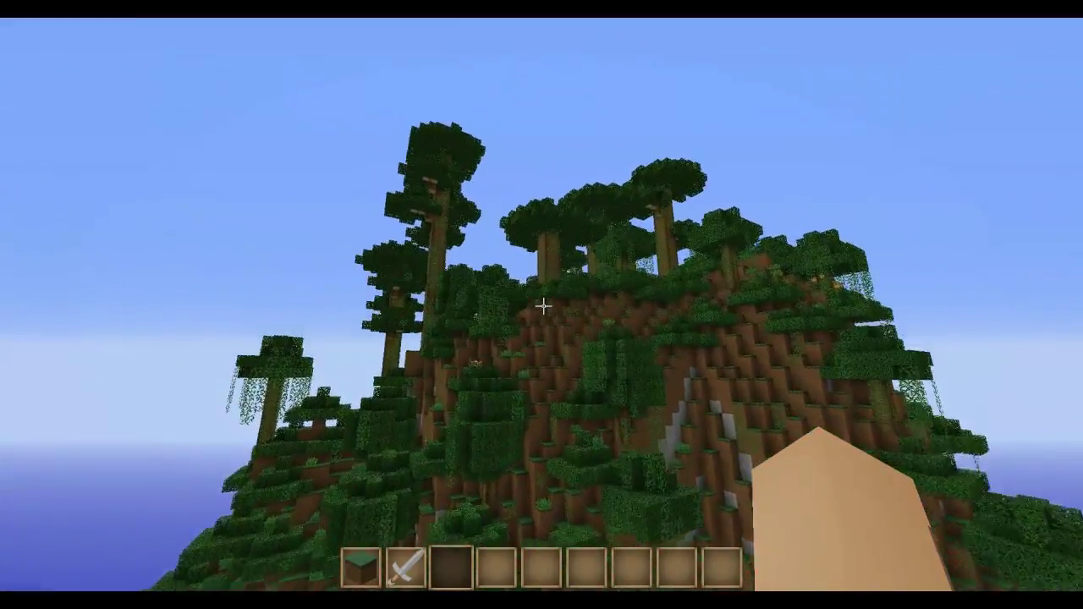
{"action": "key", "text": "w"}
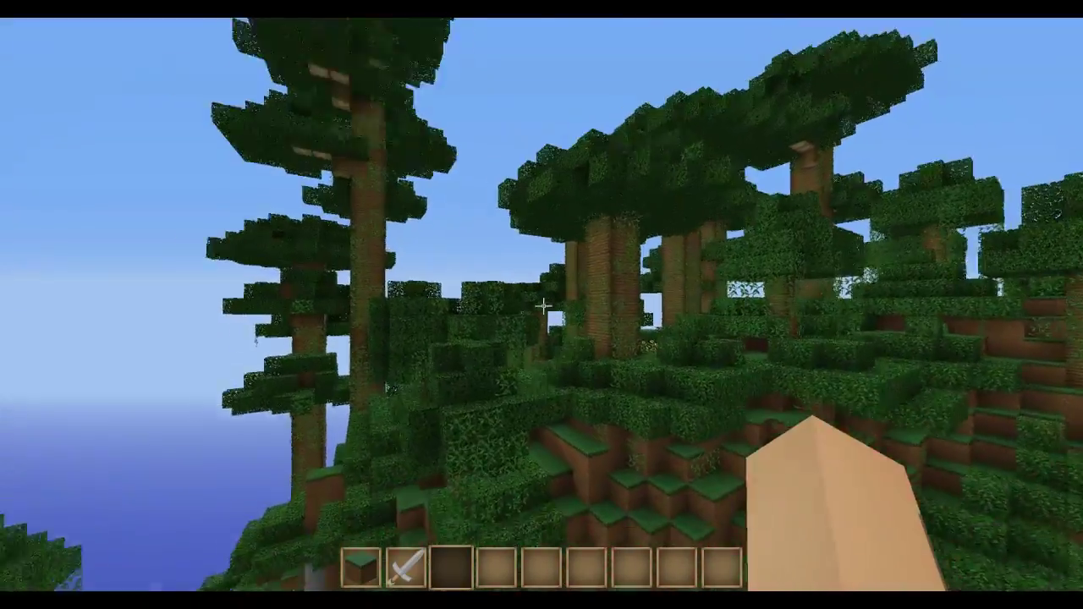
{"action": "key", "text": "w"}
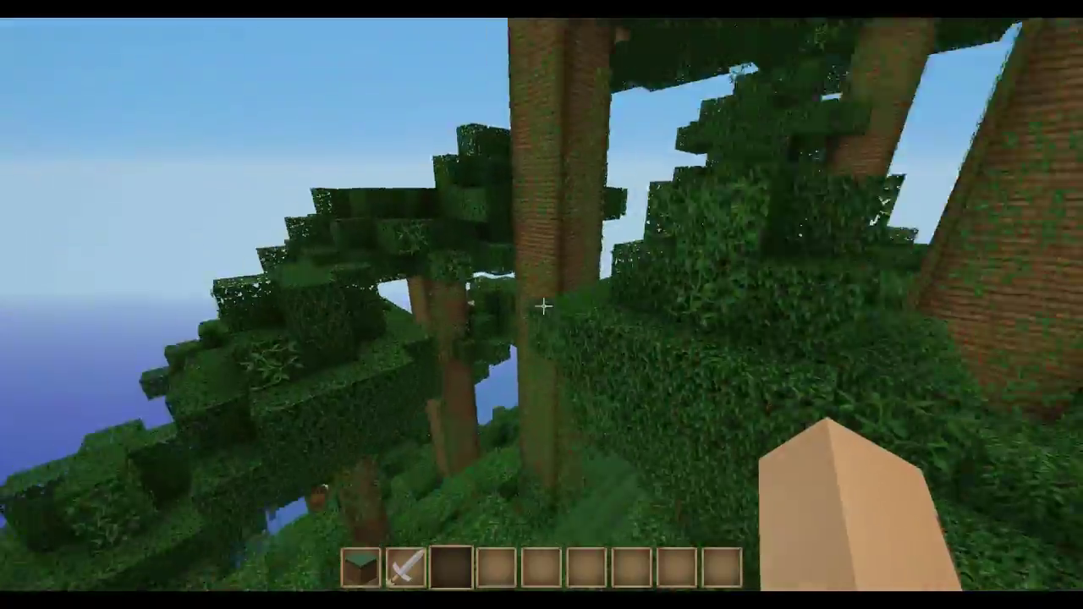
{"action": "key", "text": "w"}
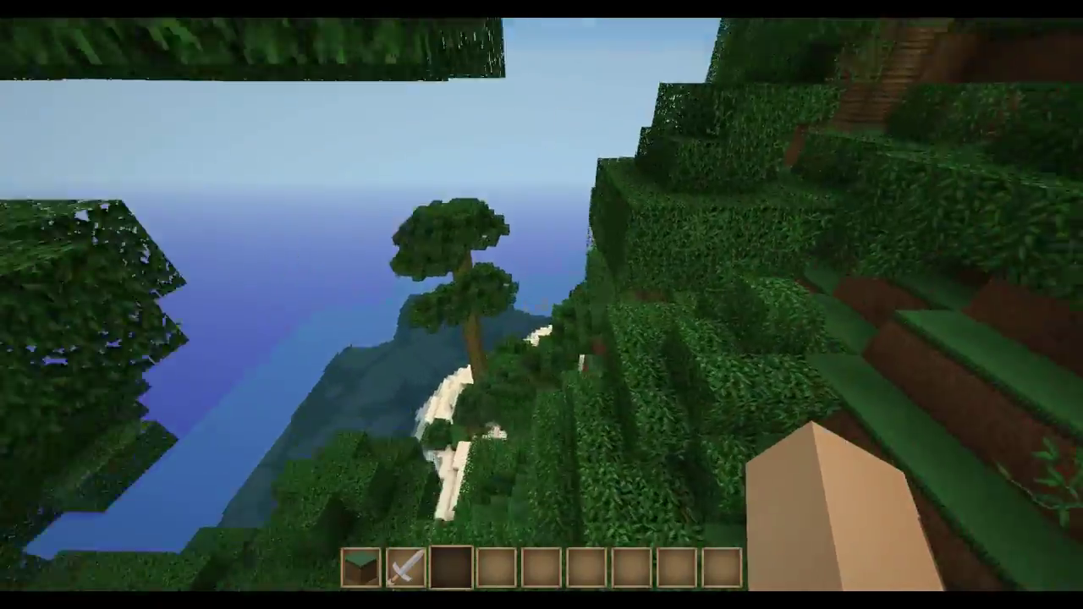
{"action": "key", "text": "w"}
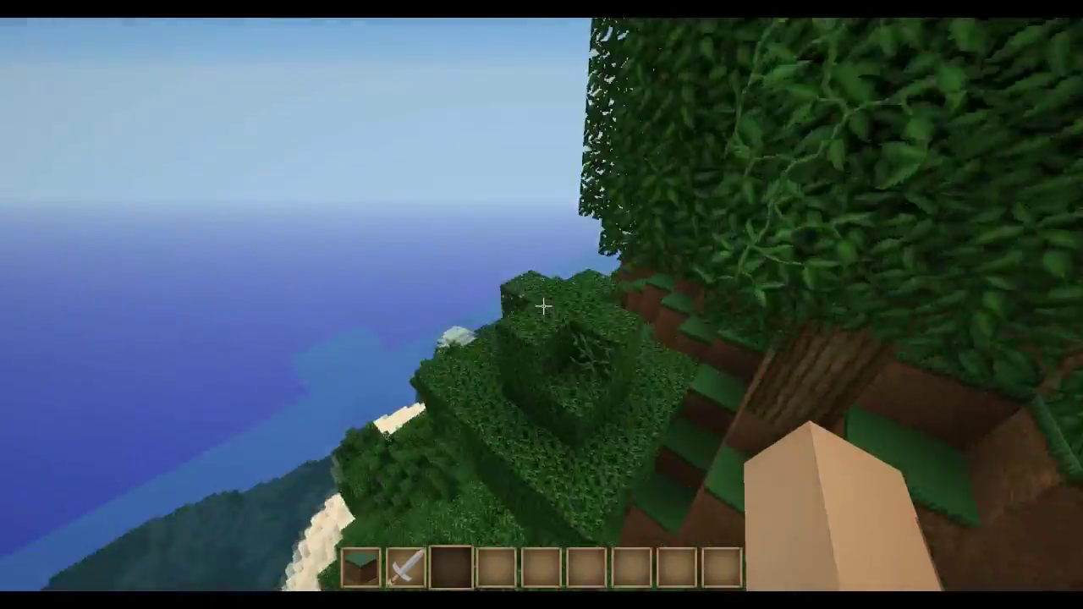